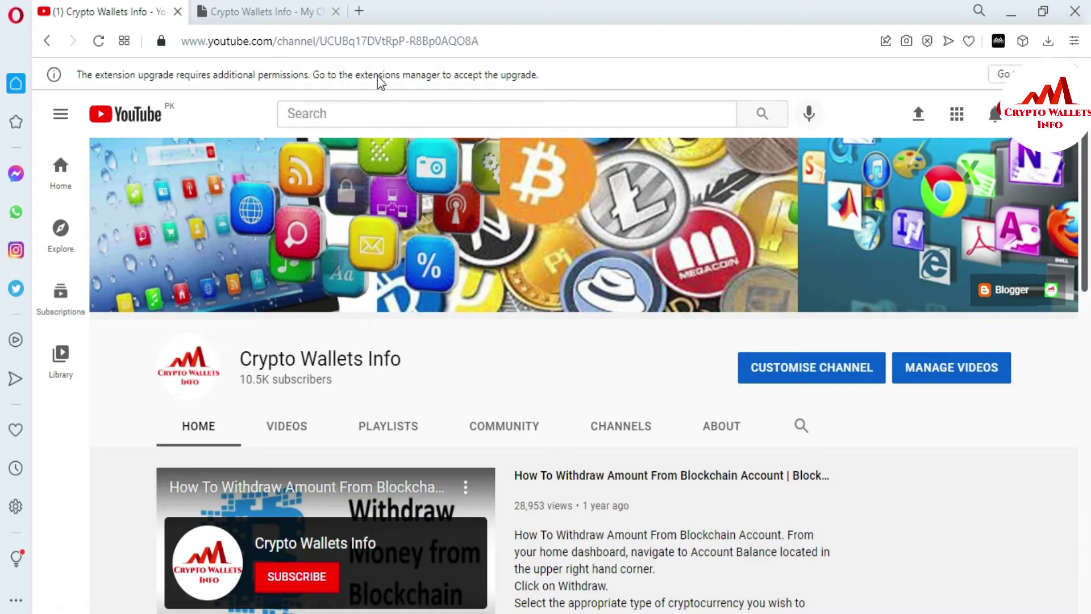
Step: Switch to the cryptowalletsinfo.com page and view the Bitcoin Gold wallet Overview showing zero BTG balances
click(233, 5)
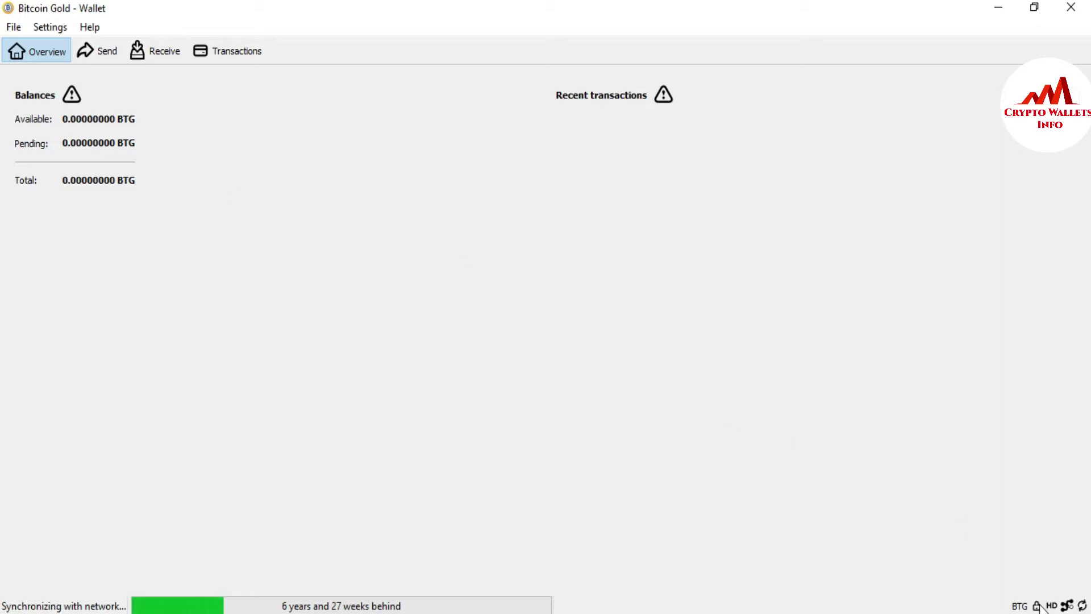
mouse_move(1039, 603)
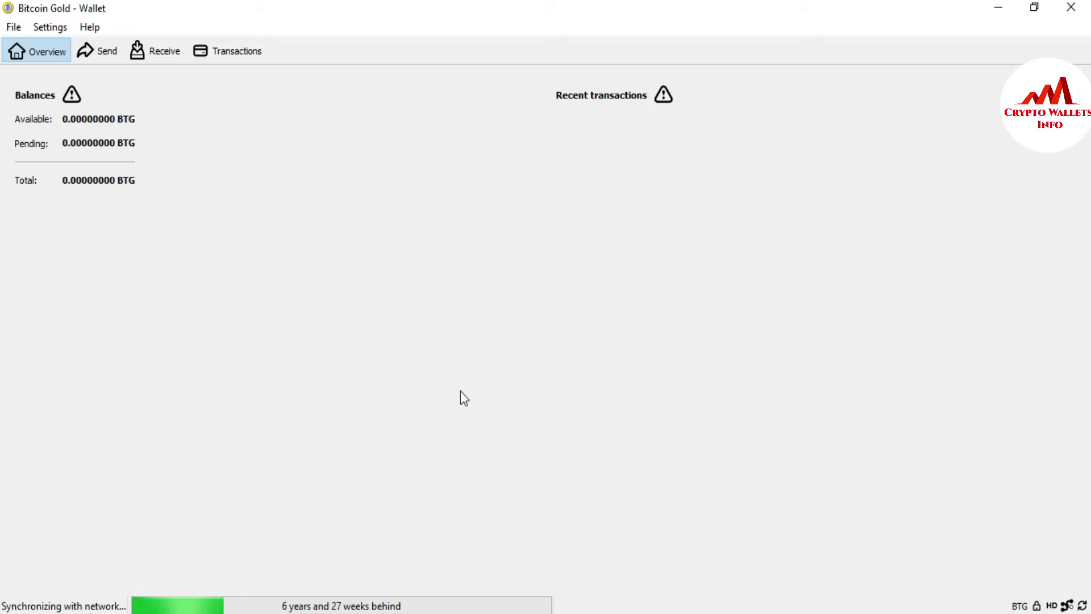
click(47, 29)
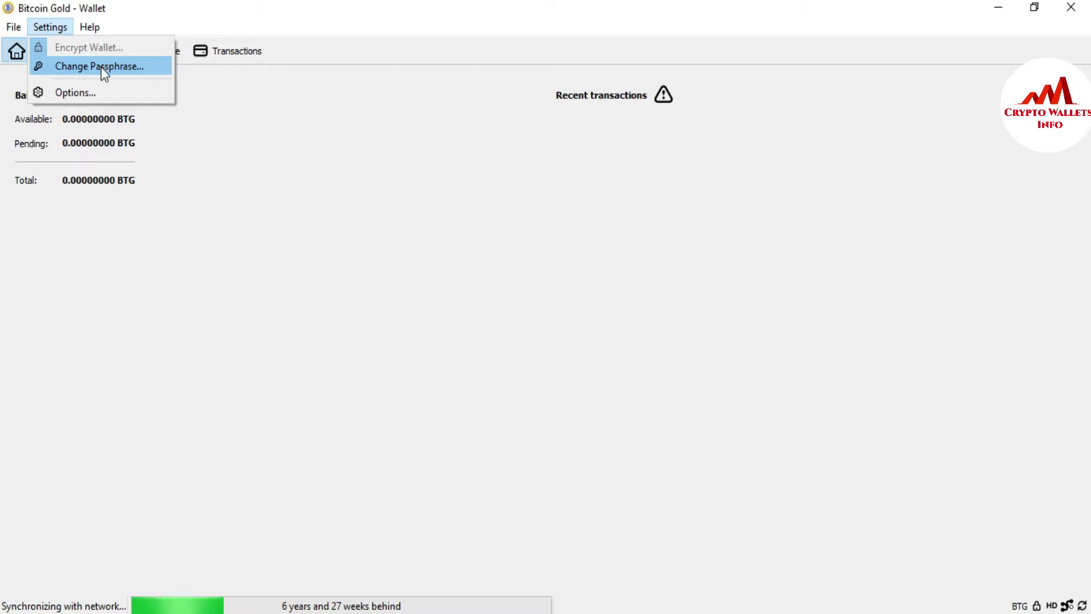
mouse_move(90, 29)
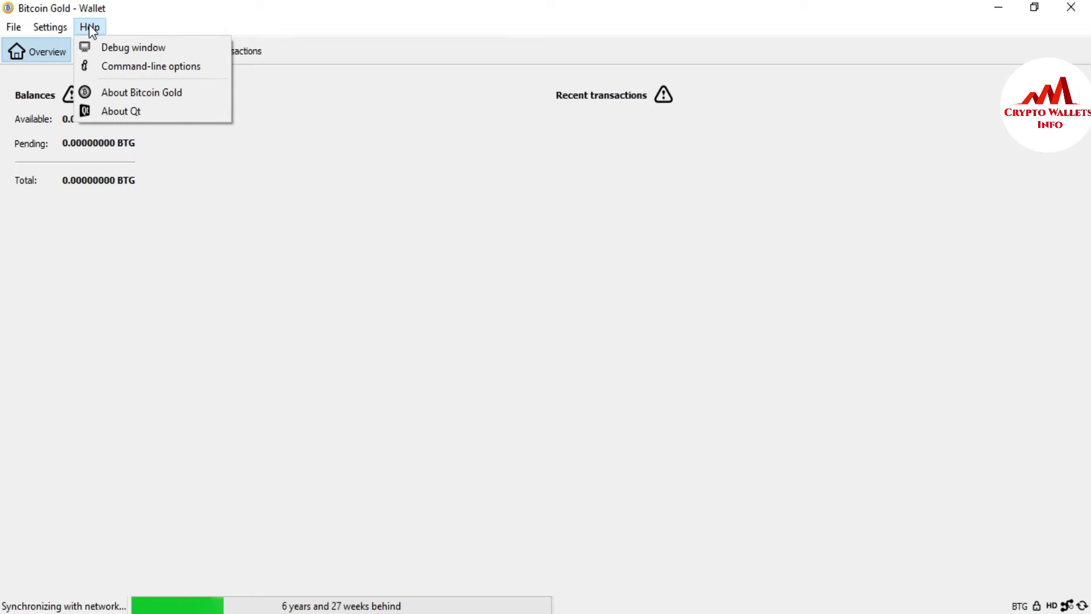
mouse_move(10, 32)
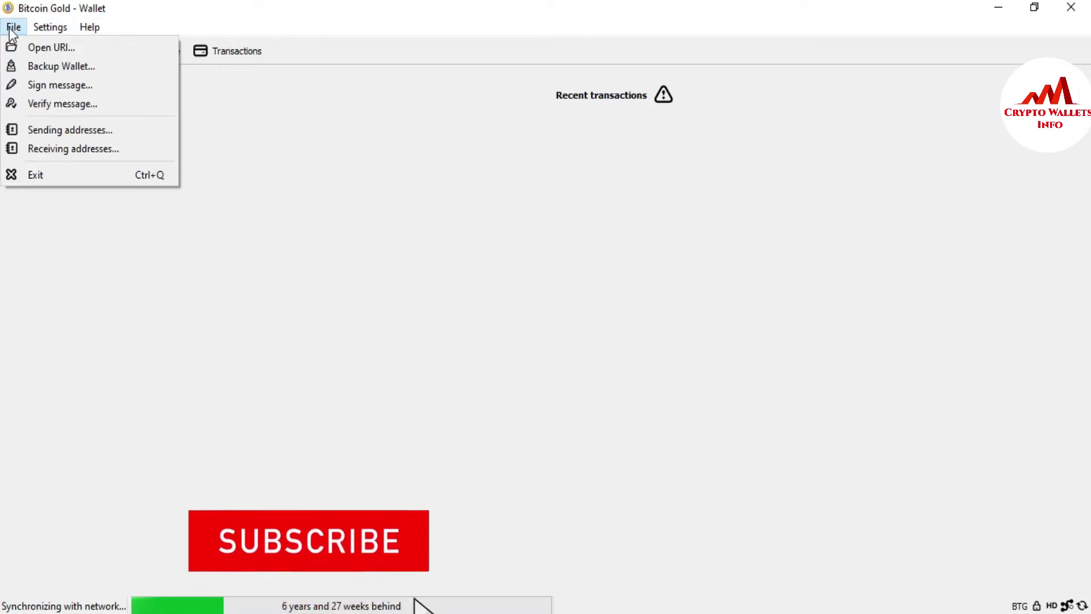
mouse_move(50, 27)
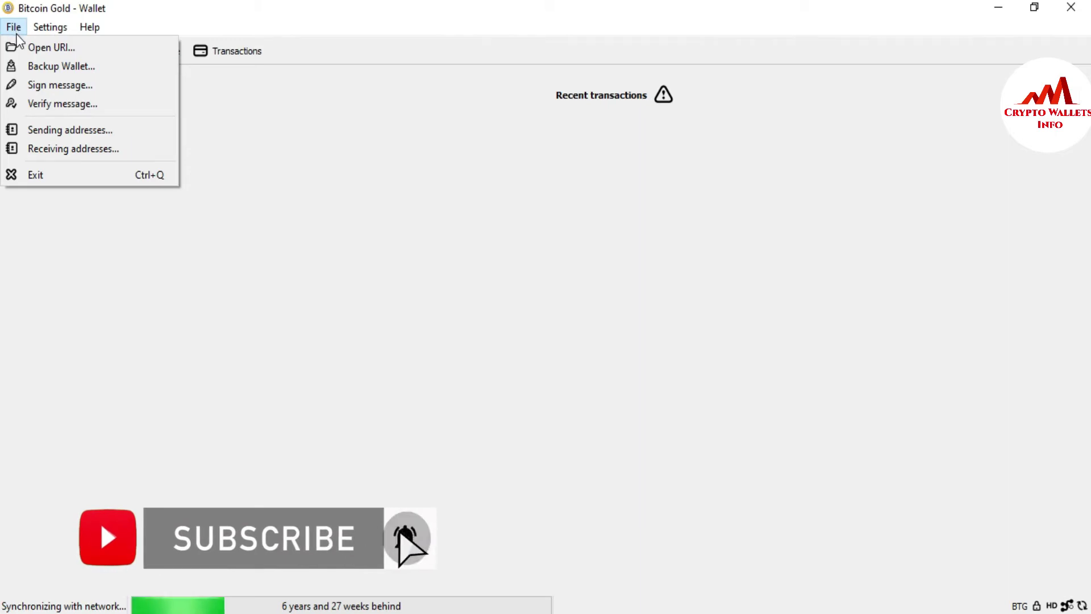
click(293, 223)
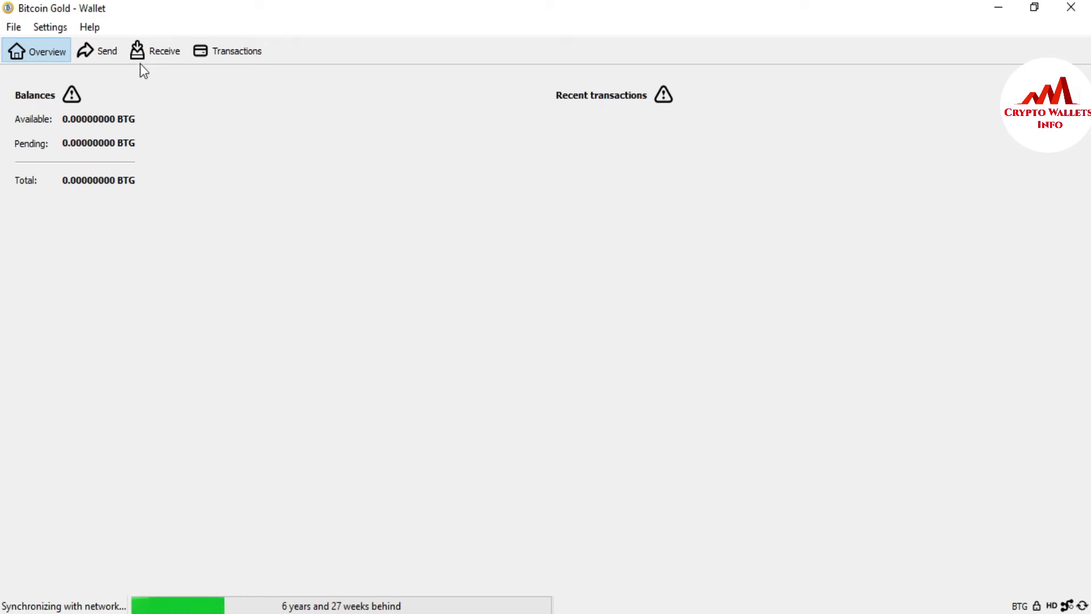
click(159, 56)
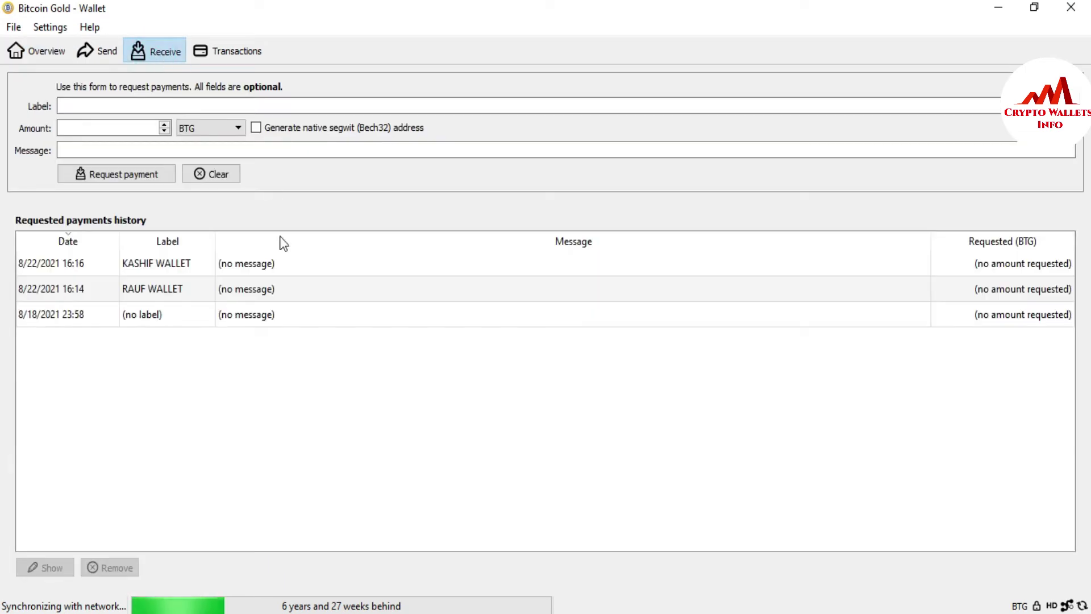
Step: Open the unlabelled 8/18/2021 payment request, copy its receiving address, and close the details
double_click(256, 319)
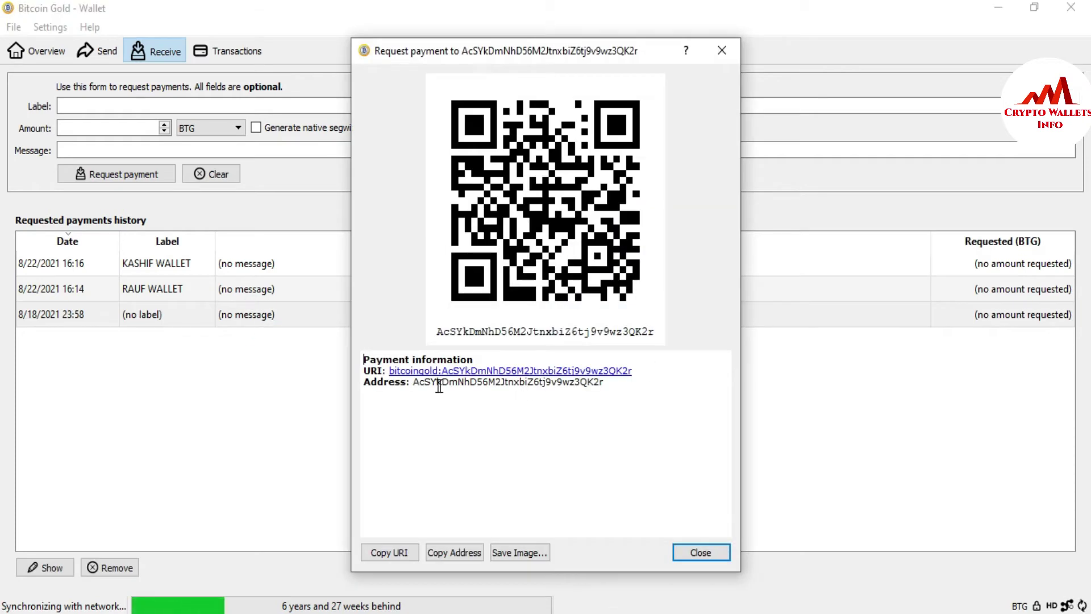
double_click(416, 382)
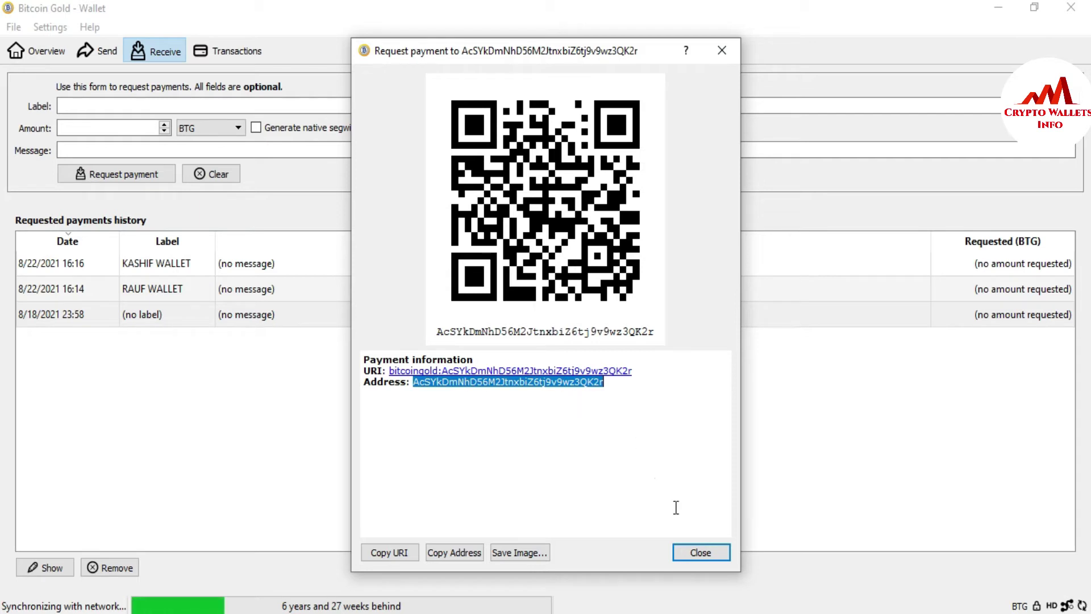
click(700, 549)
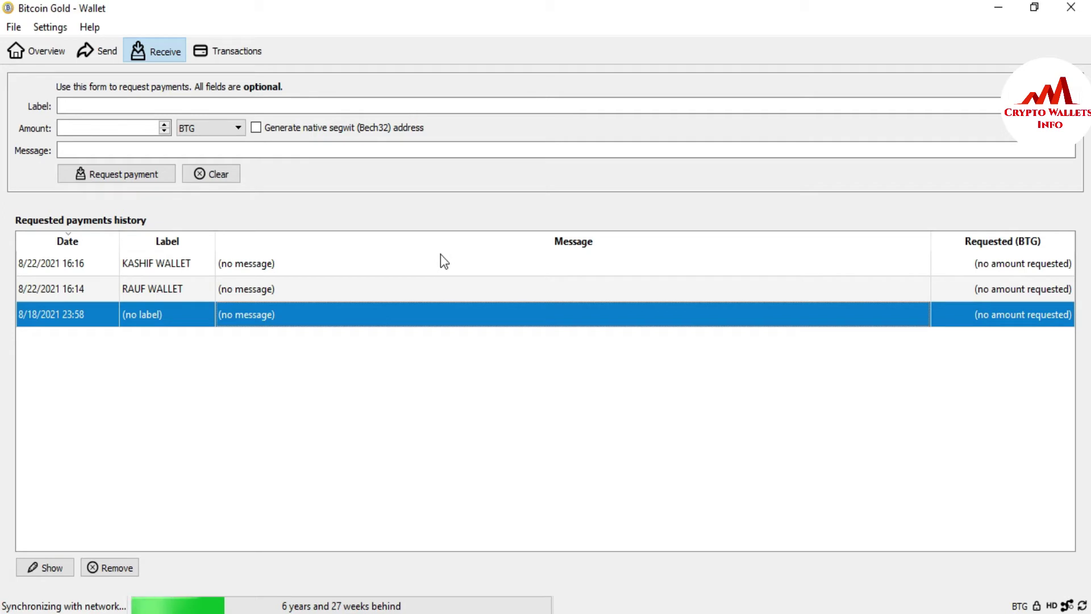
Step: Open the Help menu's Debug window Console and start a command by typing 'd'
click(90, 27)
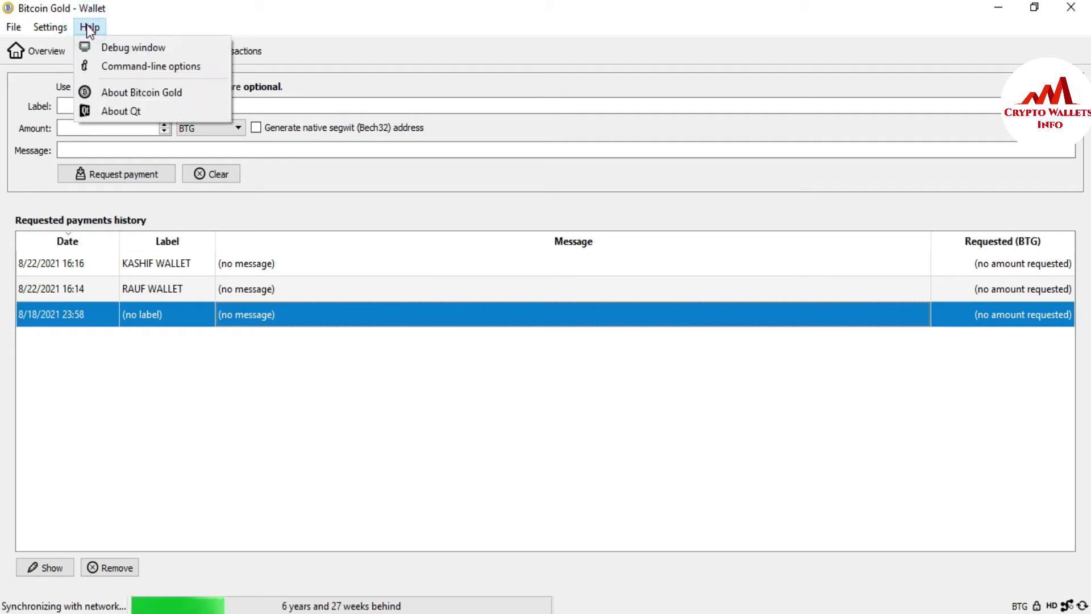
click(142, 55)
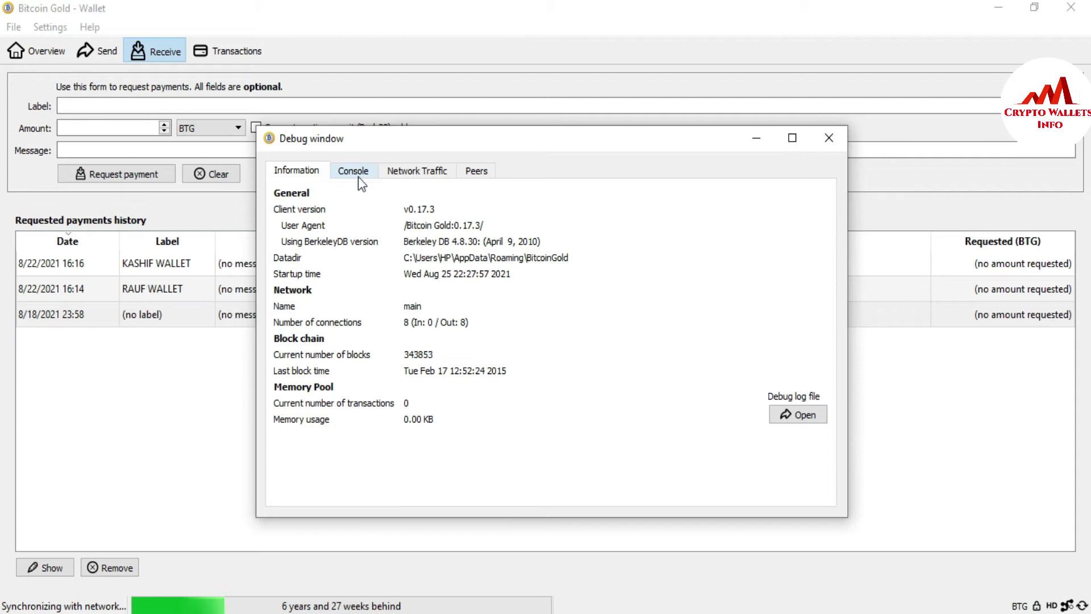
click(355, 172)
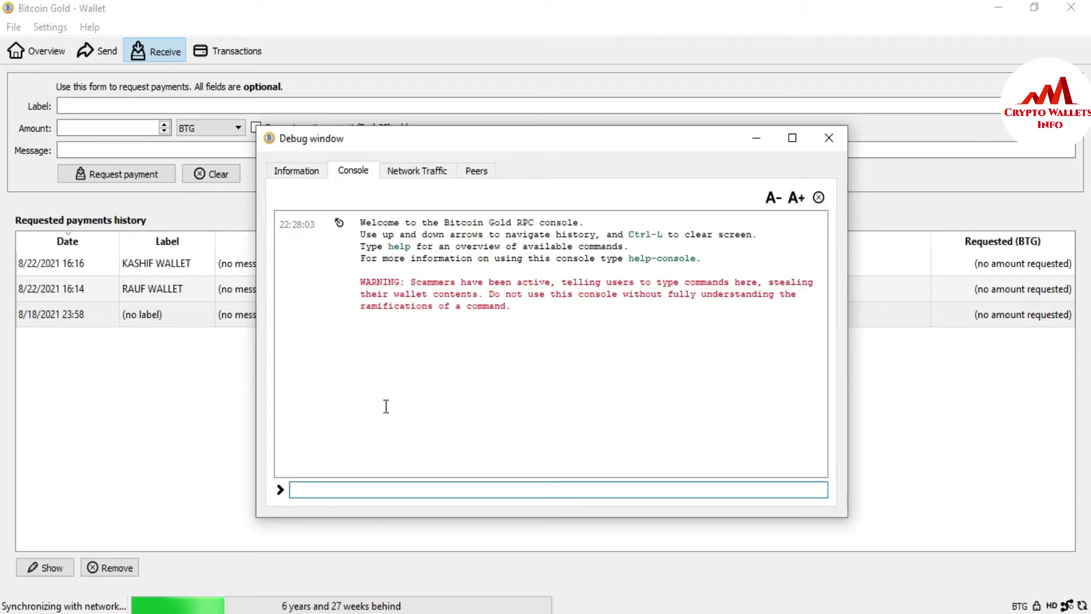
click(354, 492)
click(354, 492)
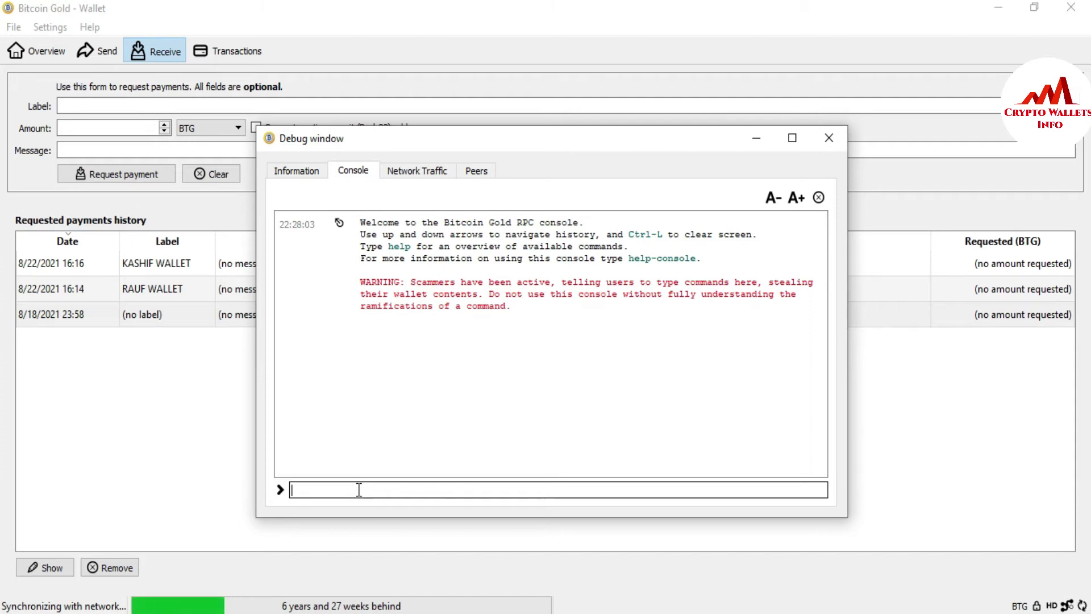
text(dumpprivkey)
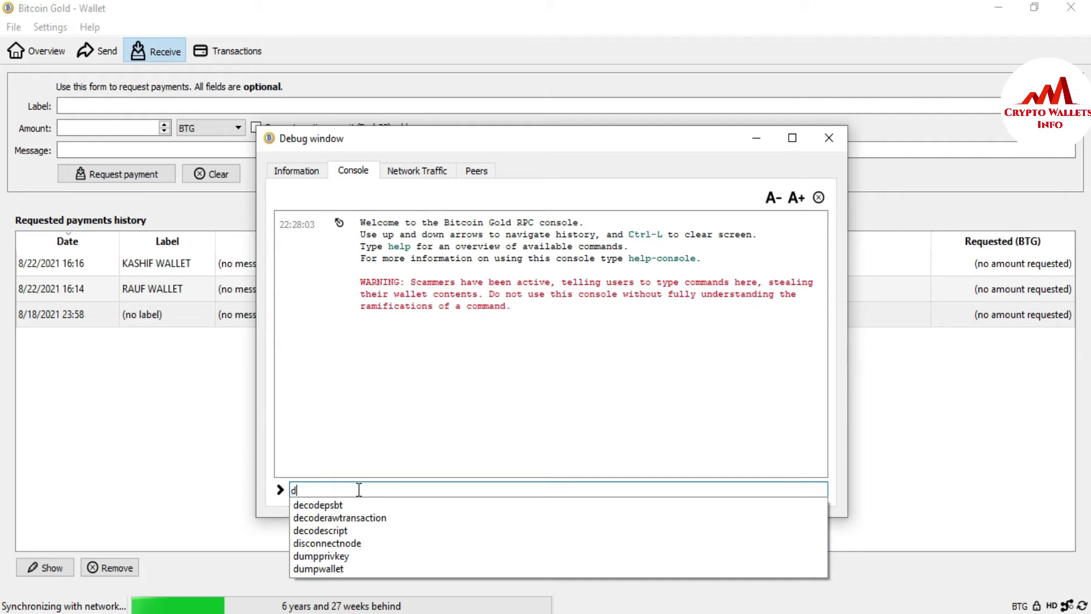
Step: Run dumpprivkey on the pasted receiving address, which returns the walletpassphrase error (code -13)
click(320, 556)
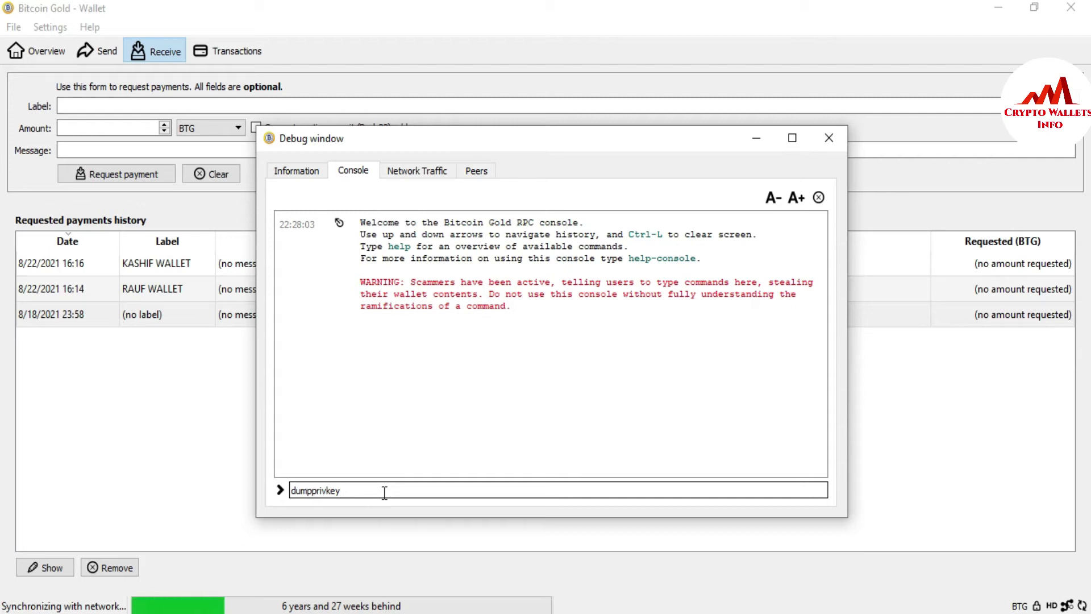
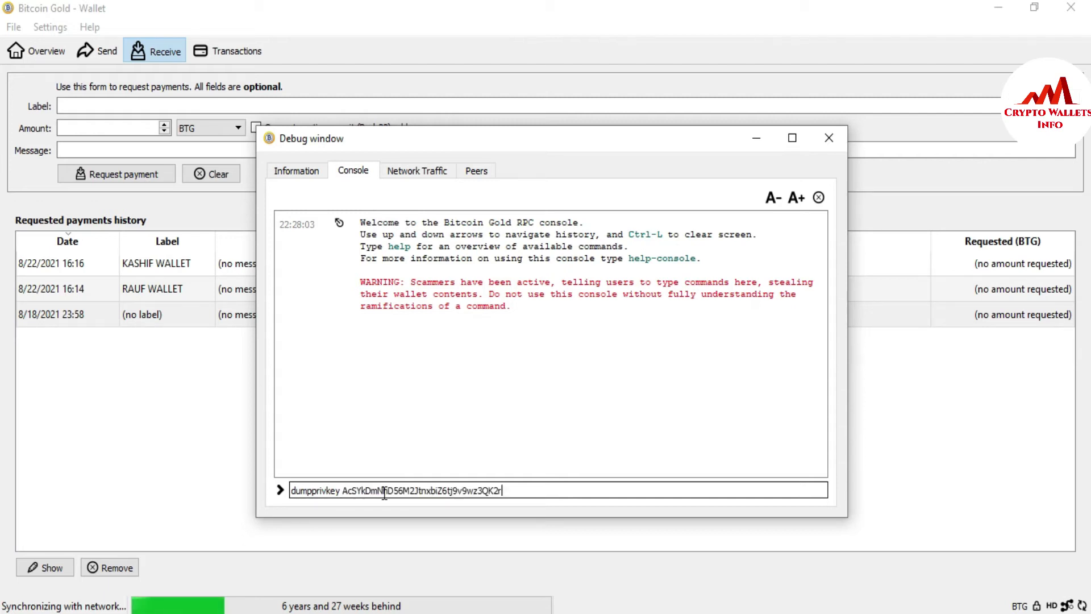
drag(503, 490, 291, 490)
click(502, 490)
key(Return)
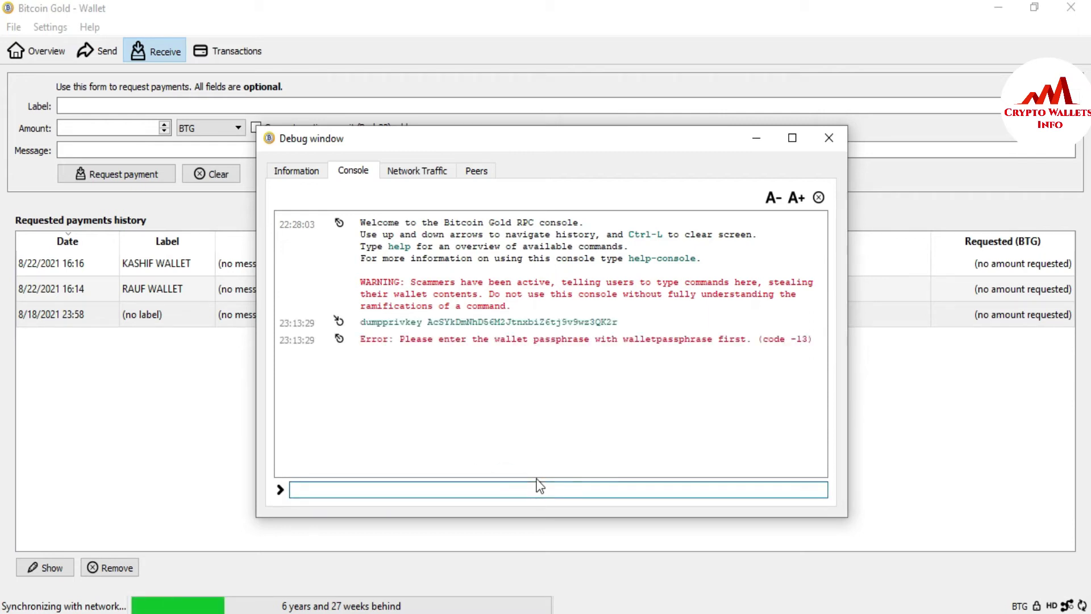
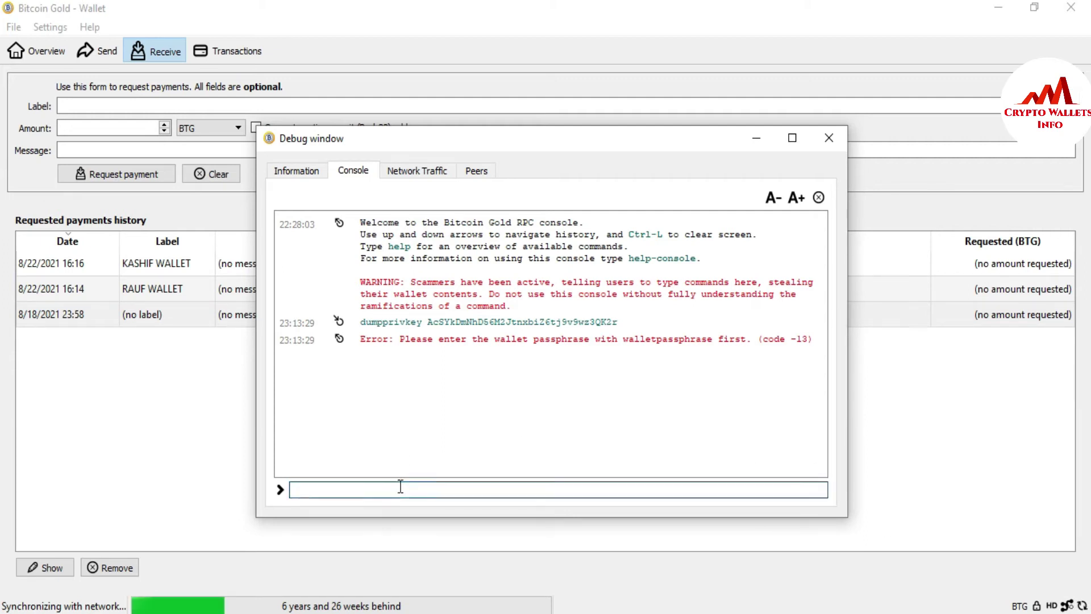
Step: Run walletpassphrase with the wallet passphrase and a 60-second timeout to unlock the wallet
text(w)
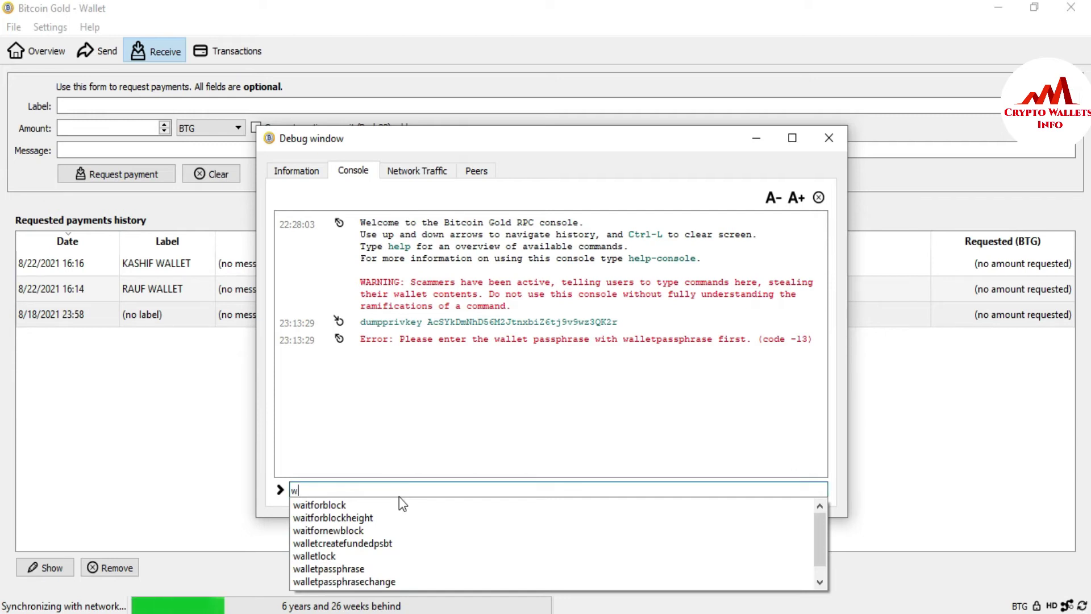
click(341, 569)
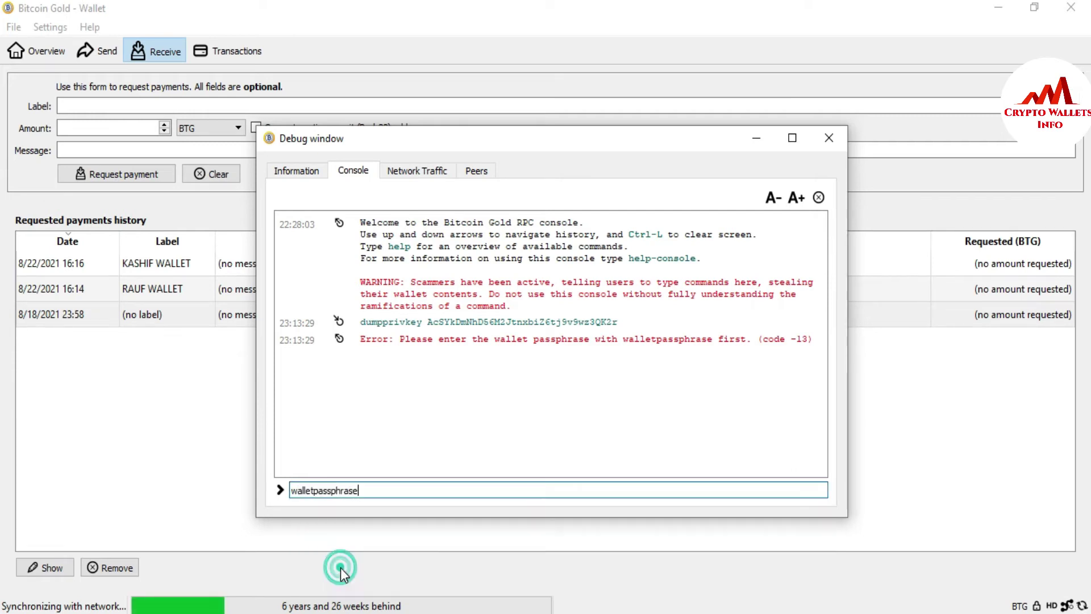
drag(360, 490, 276, 487)
click(385, 484)
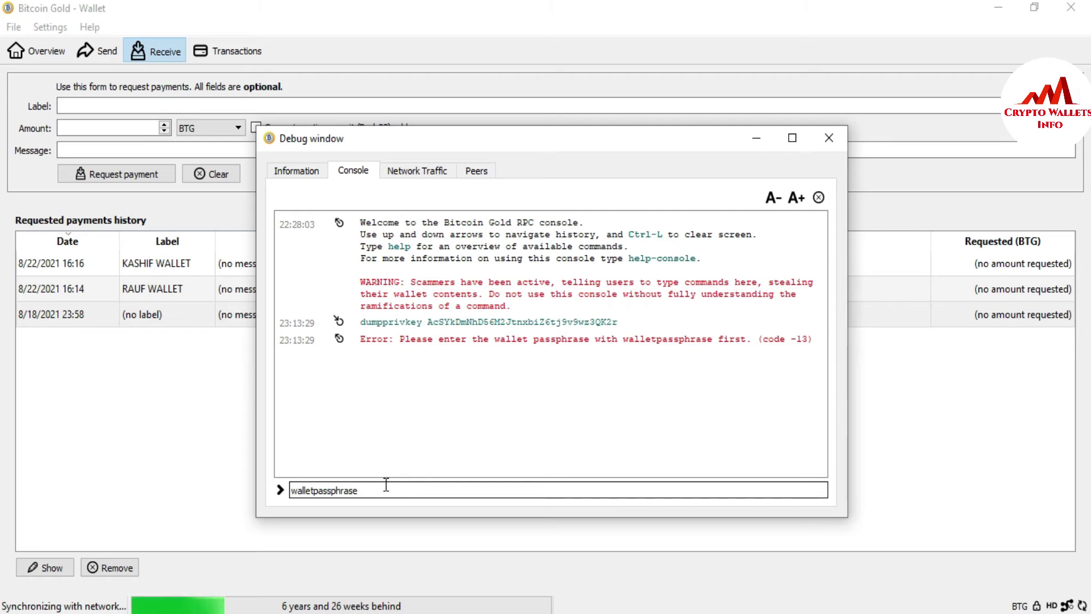
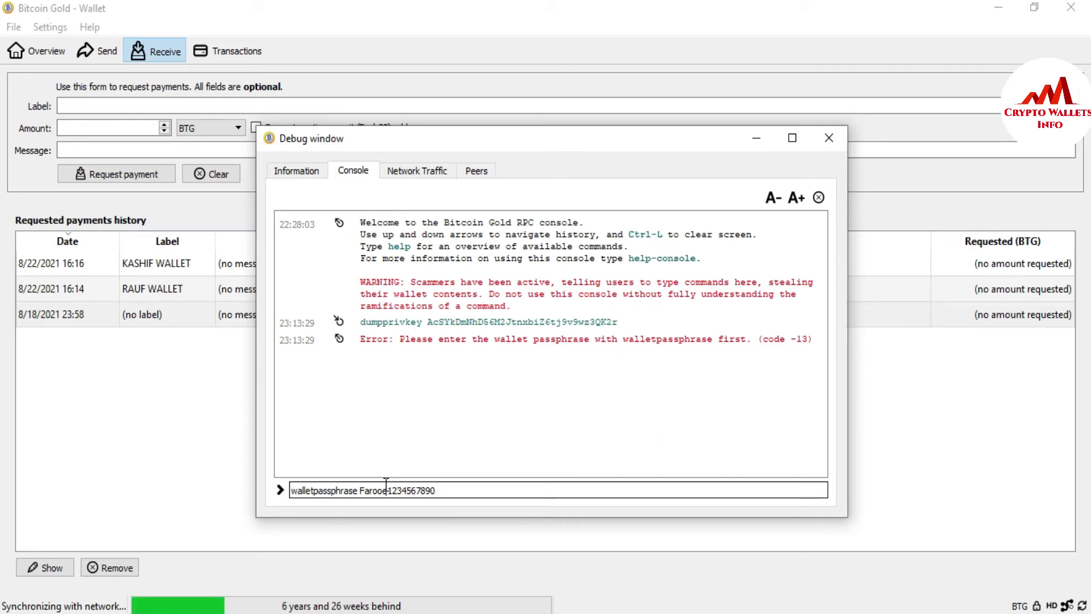
key(Return)
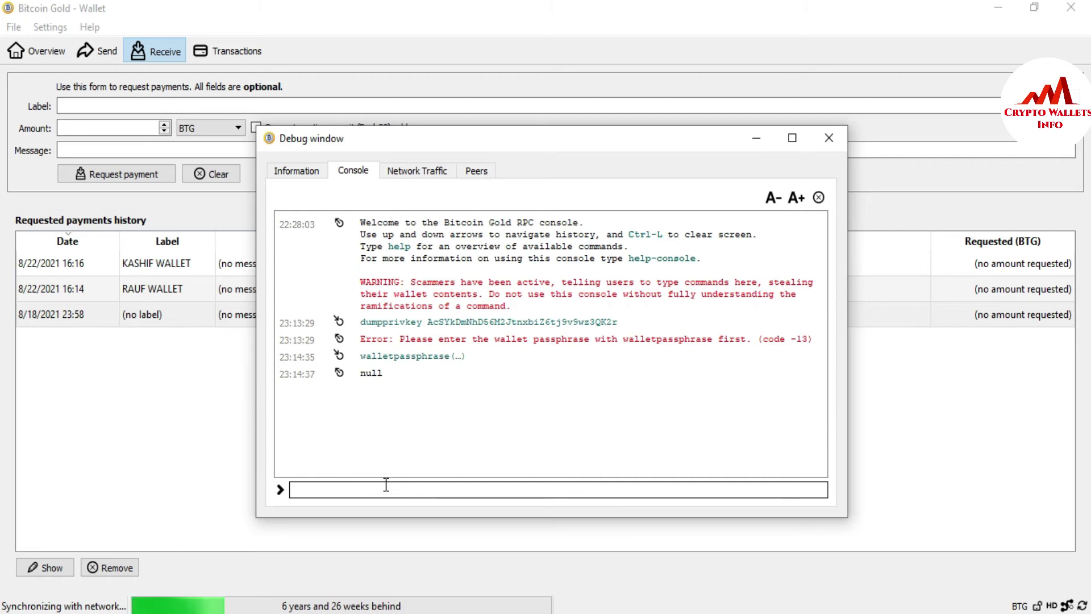
click(386, 484)
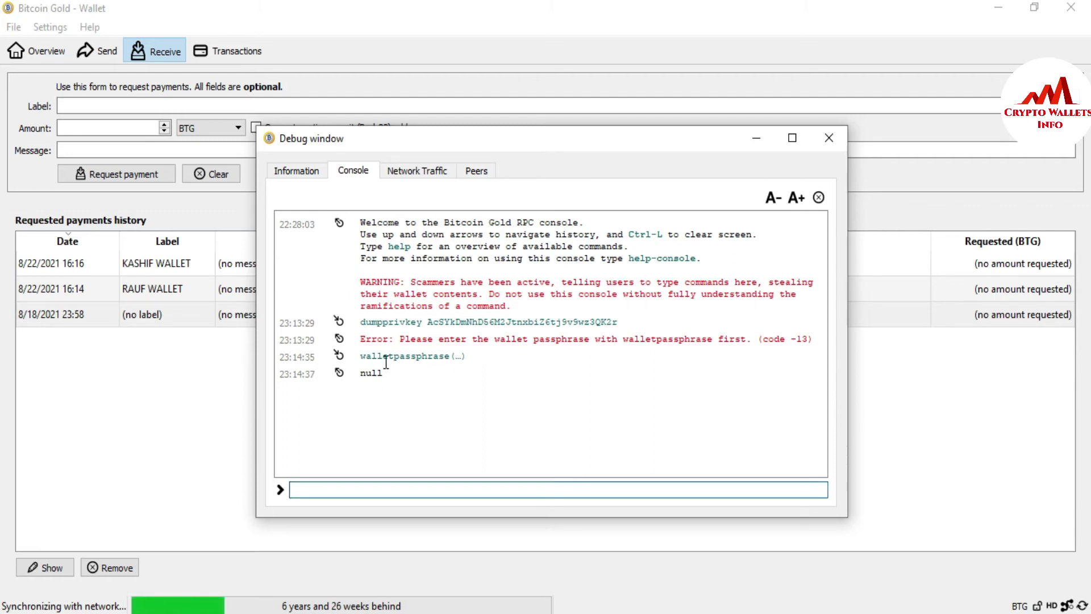
drag(385, 370, 363, 376)
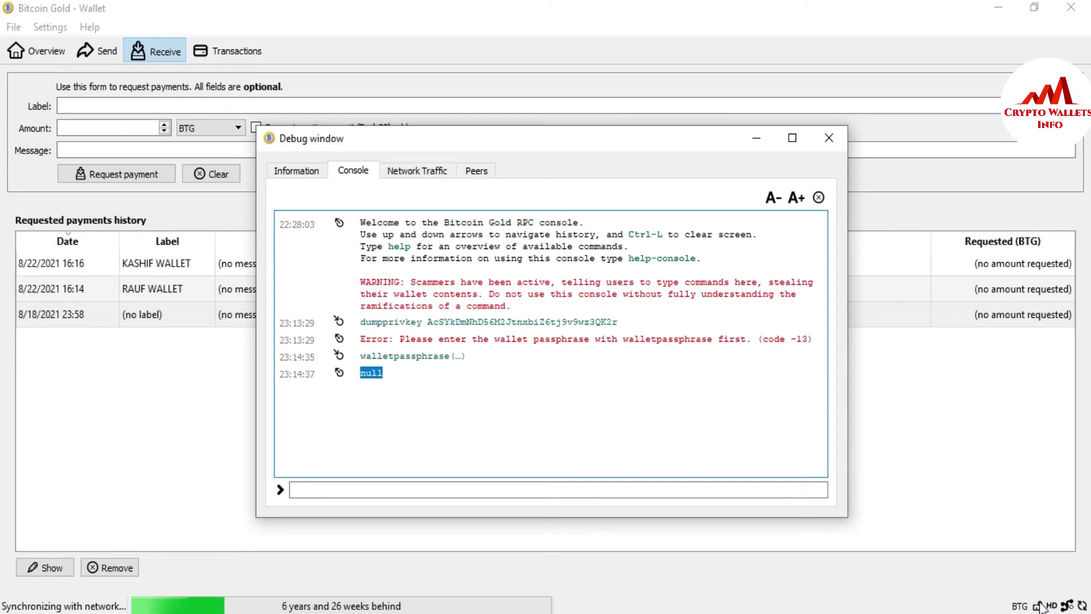
click(372, 490)
click(373, 489)
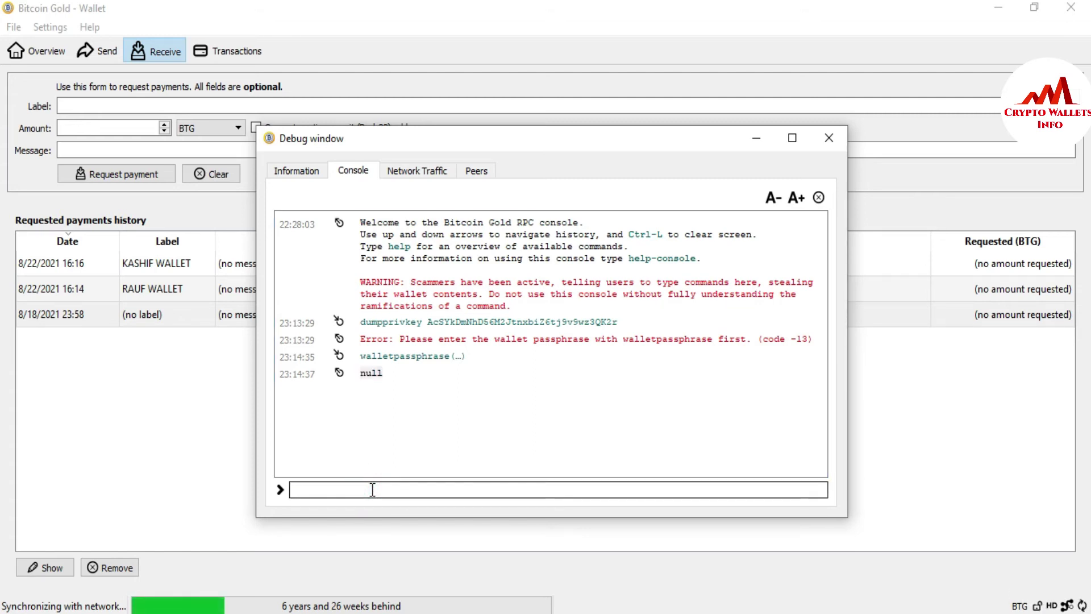
double_click(163, 315)
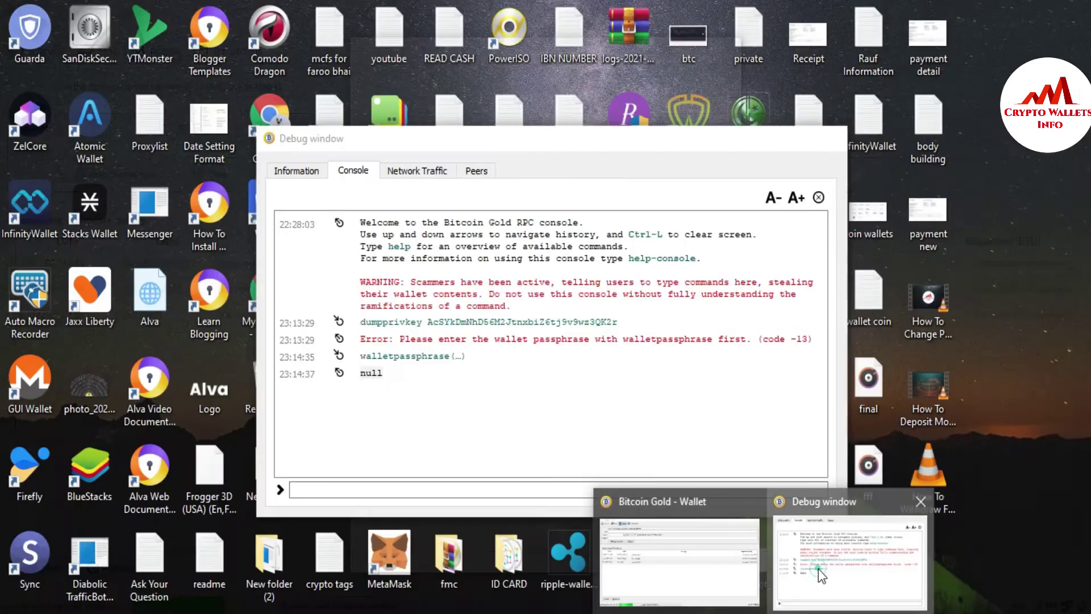
Step: In the debug console, run dumpprivkey with the pasted receiving address to reveal its private key
click(818, 568)
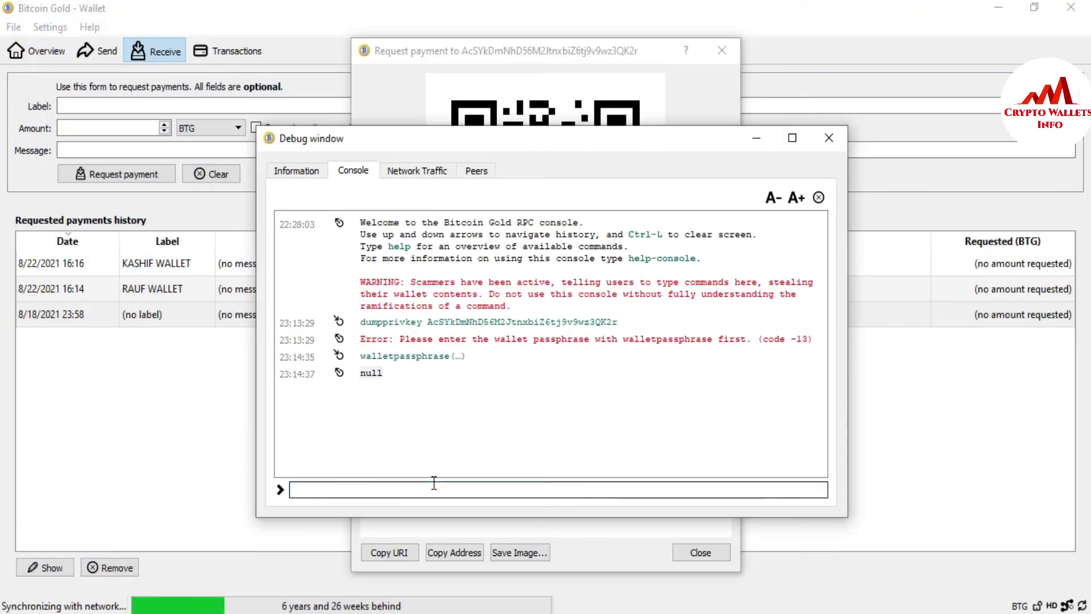
click(365, 492)
text(d)
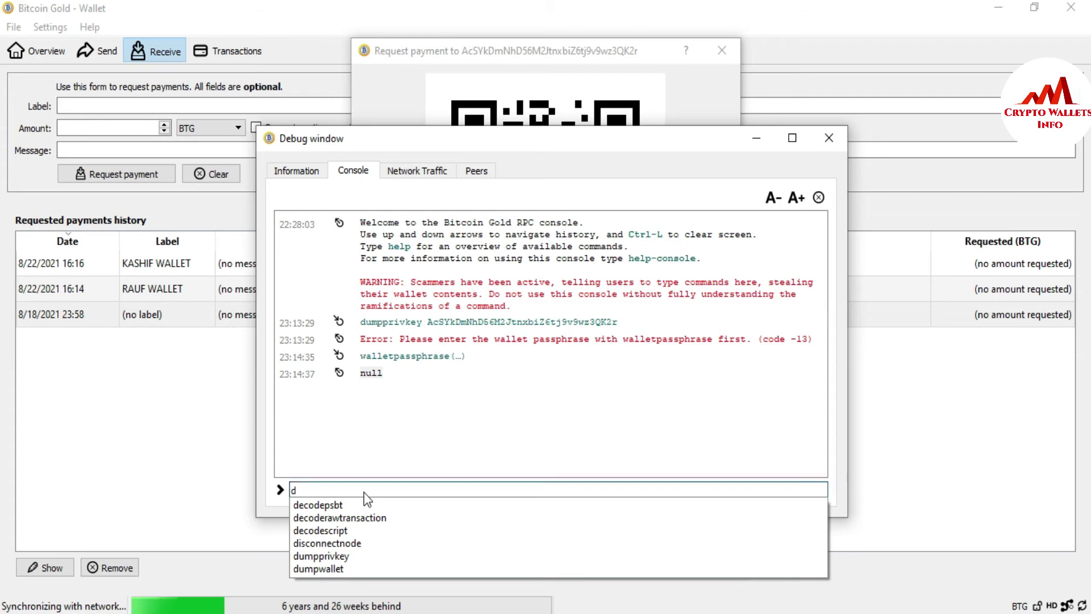
text(um)
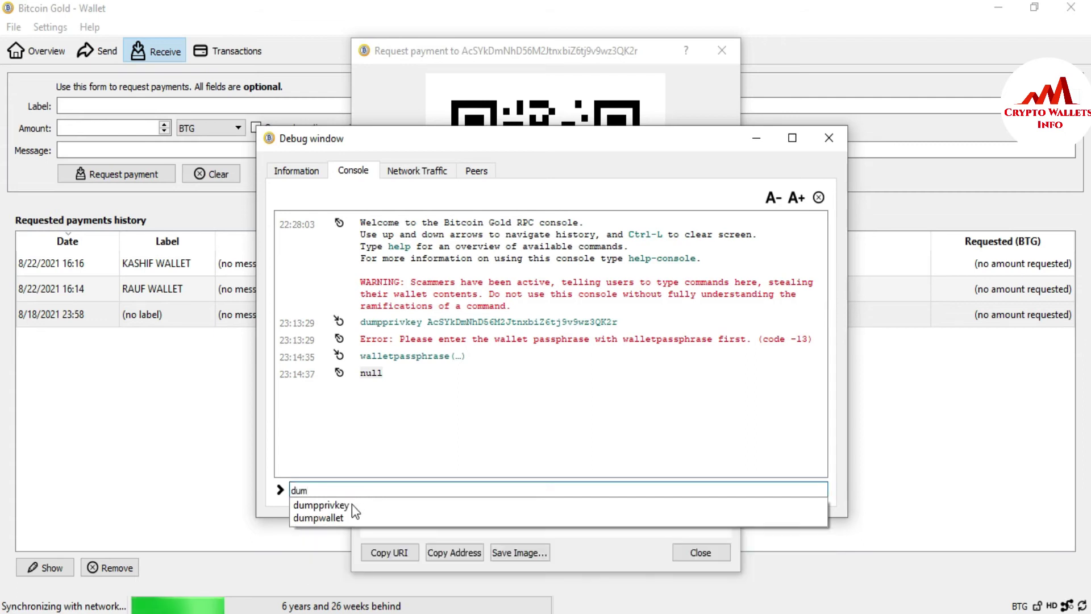
click(349, 508)
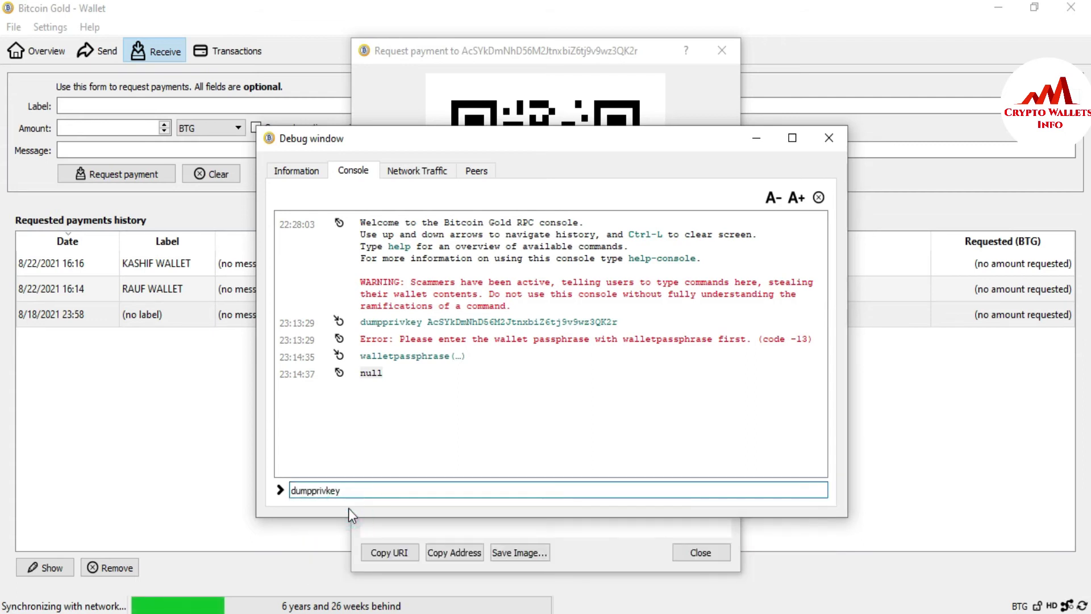
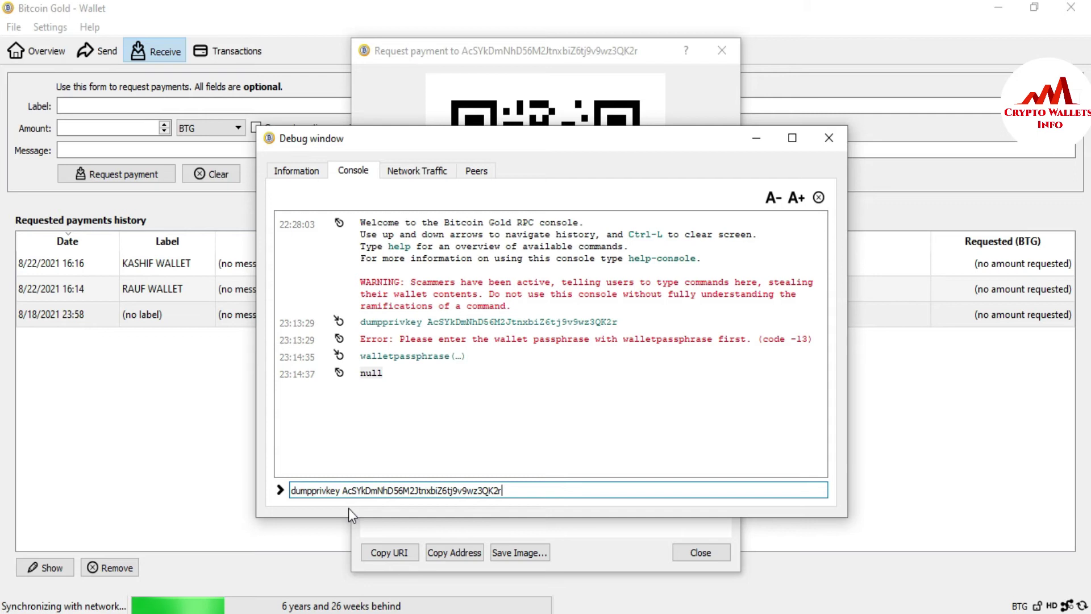
key(Return)
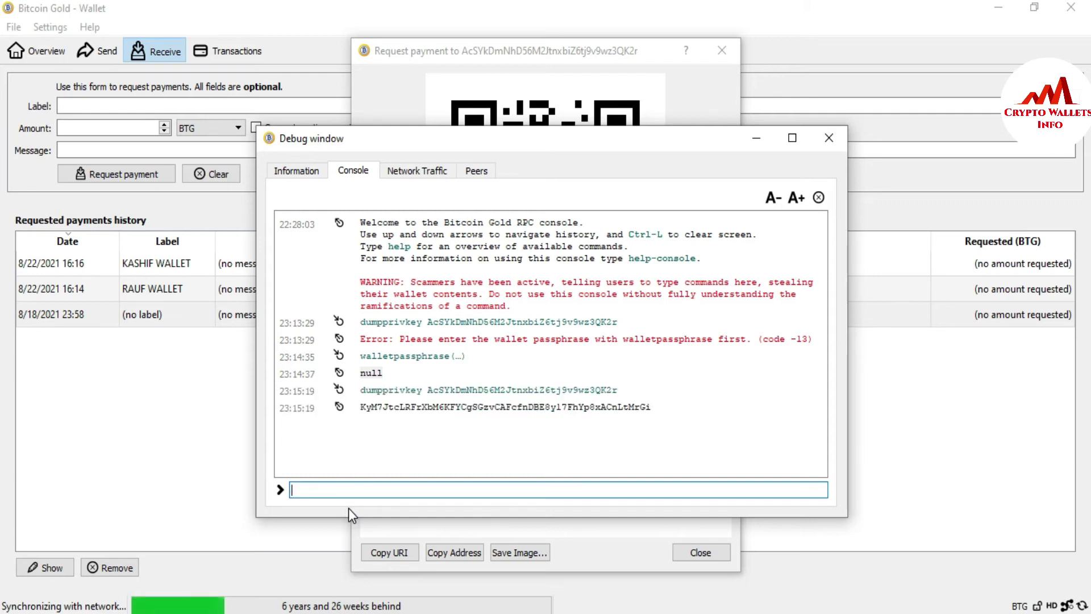
Step: Select just the dumped private key text in the console output
triple_click(362, 408)
drag(361, 407, 653, 410)
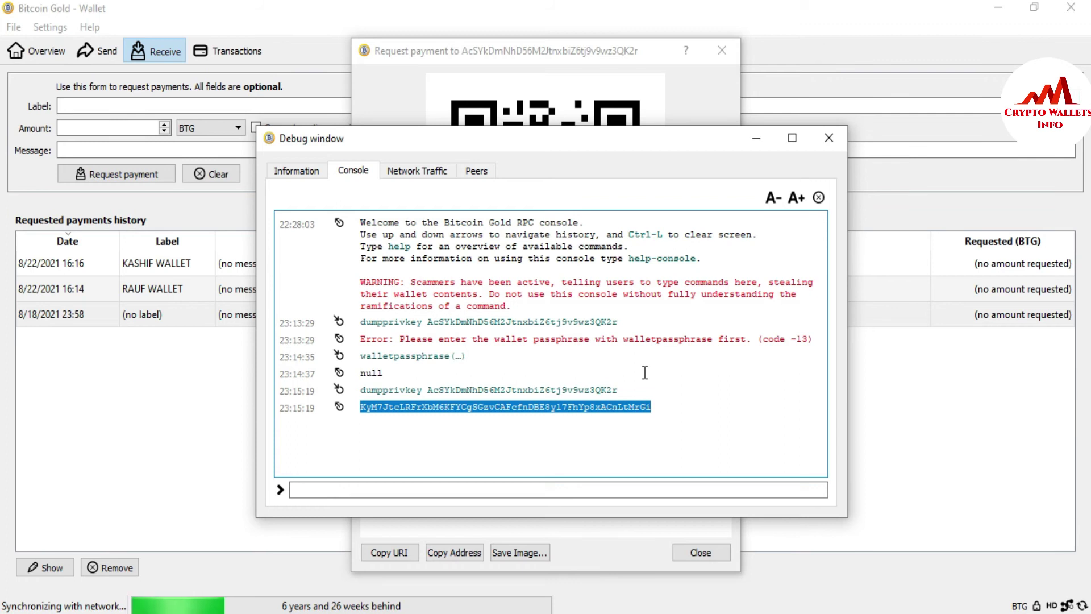
Step: Clear the console with Ctrl+L, close the Debug and Request payment windows, then show YouTube
key(ctrl+l)
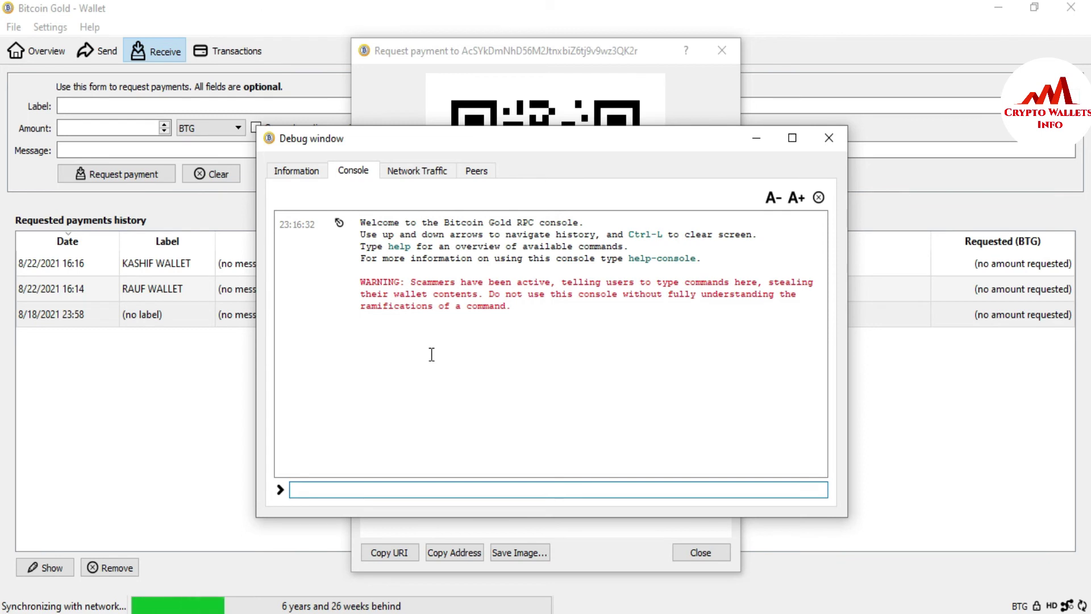
click(830, 141)
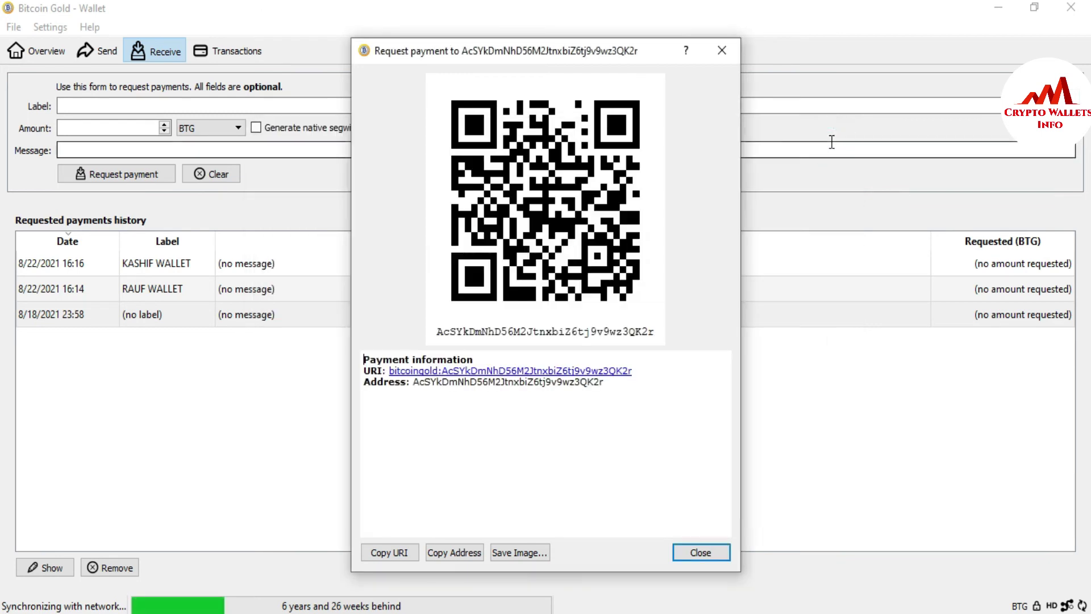
click(729, 56)
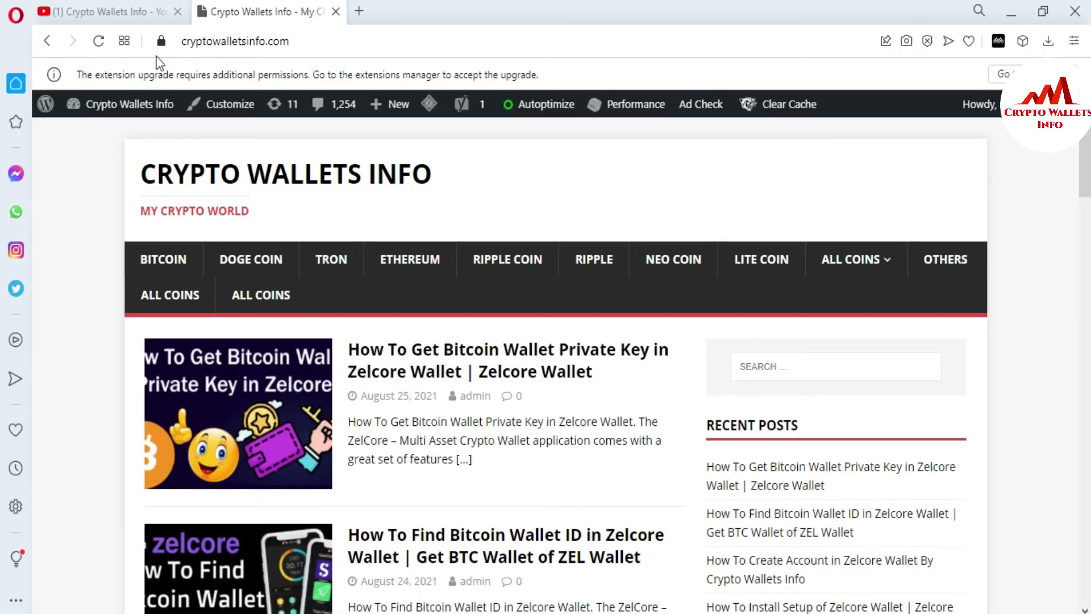
click(90, 16)
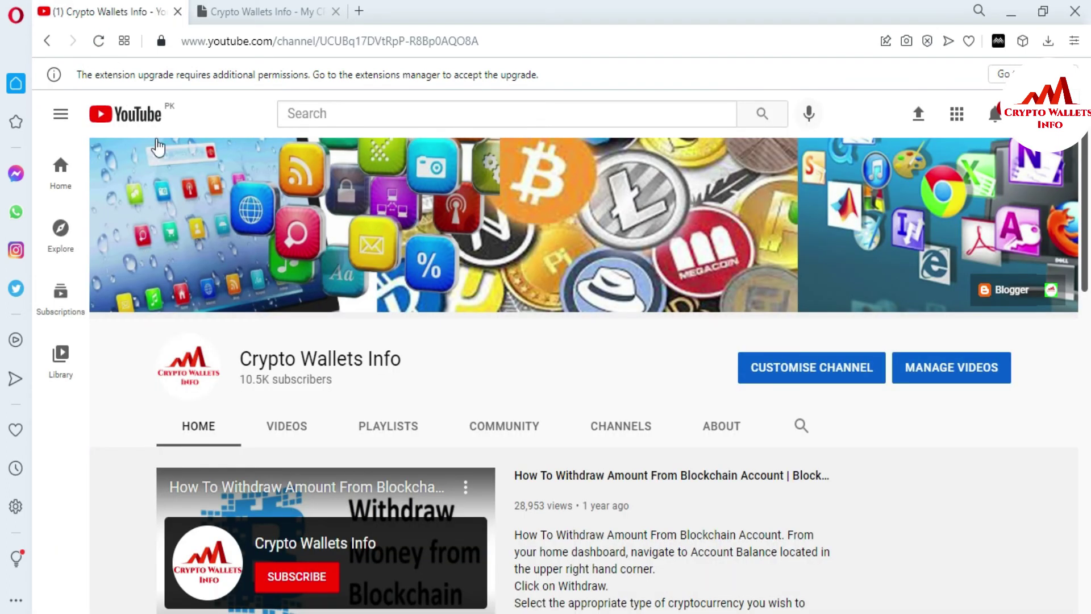
Step: Switch to the cryptowalletsinfo.com browser tab
click(258, 12)
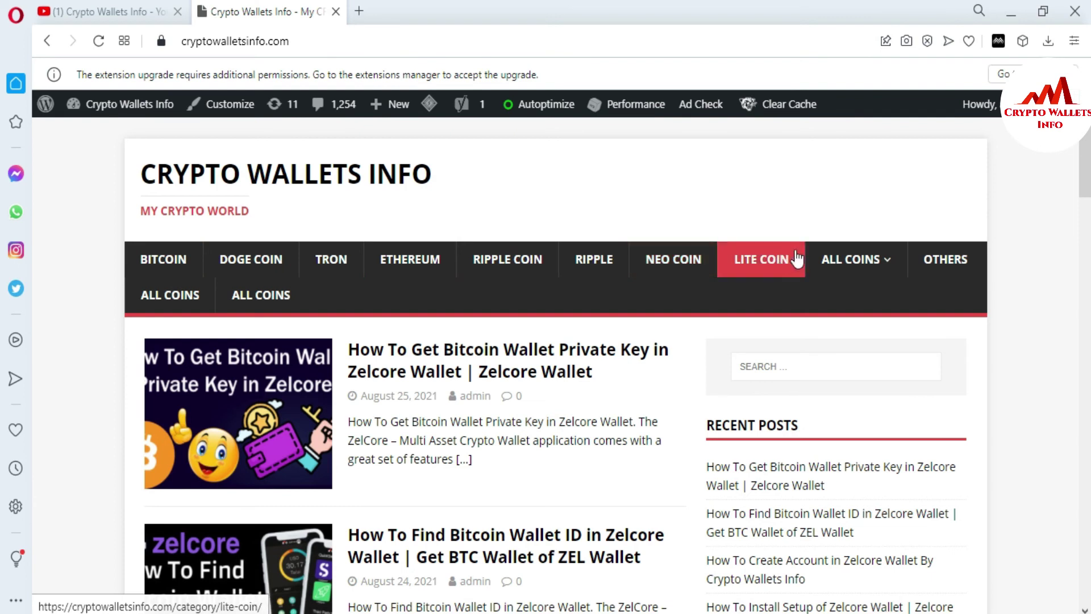
mouse_move(898, 262)
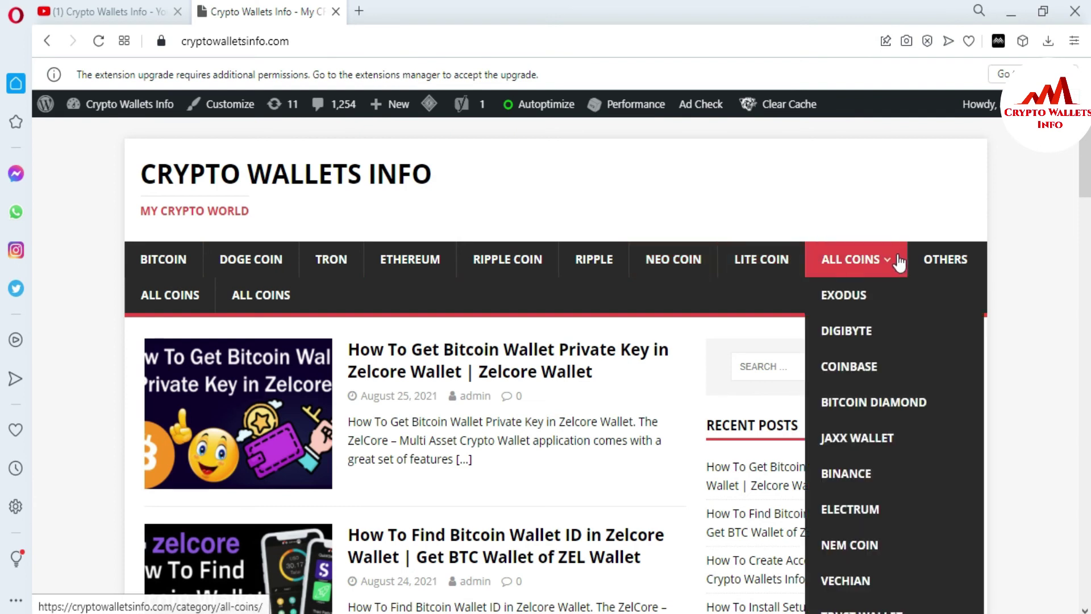
scroll(899, 262, down, 1)
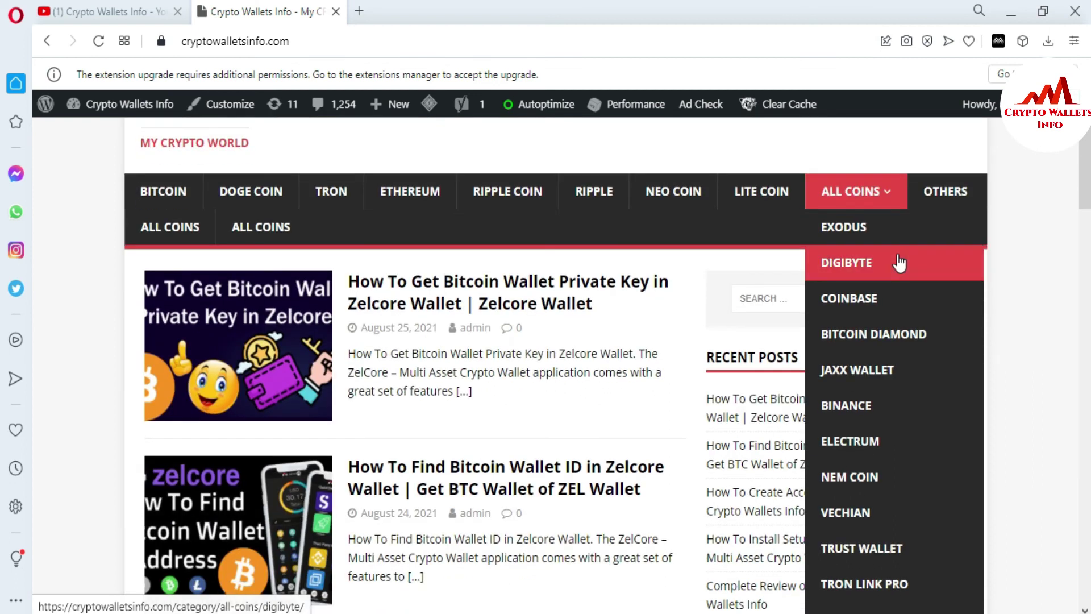
scroll(899, 262, up, 1)
scroll(899, 262, down, 2)
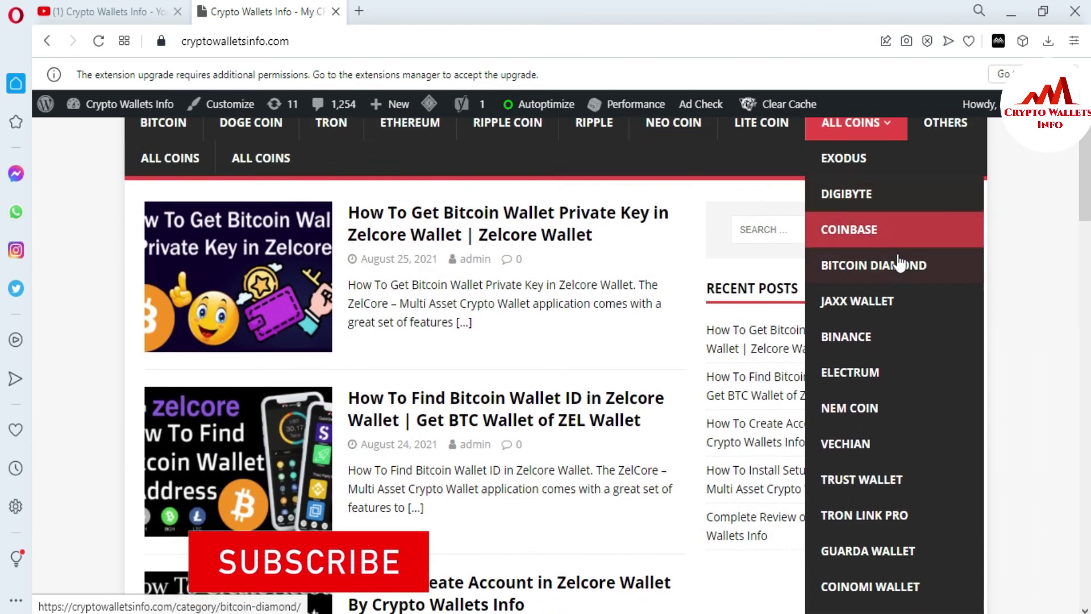
scroll(899, 263, down, 1)
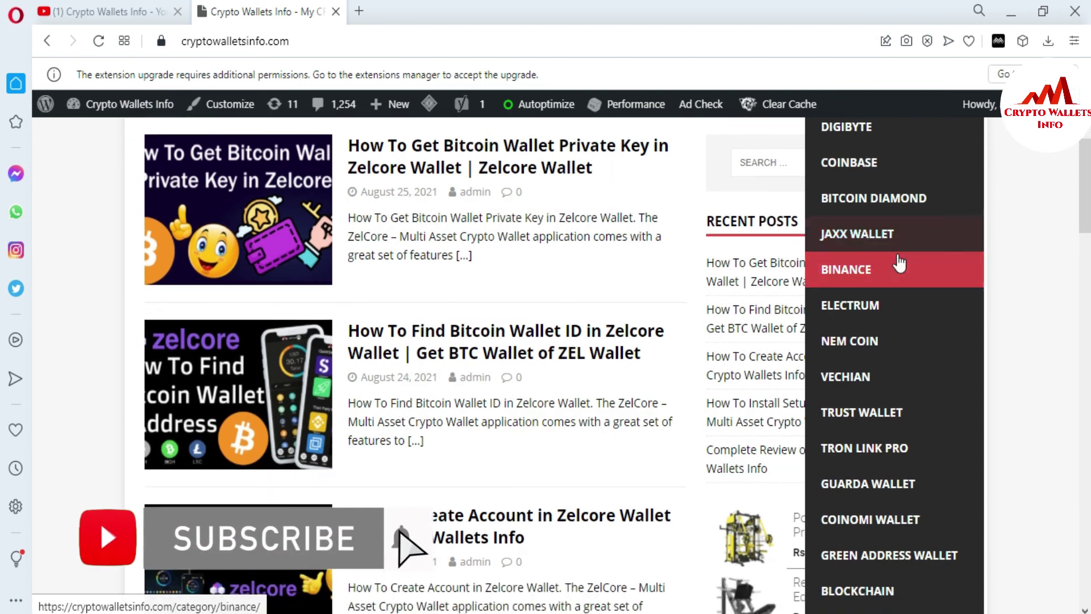
scroll(899, 262, down, 2)
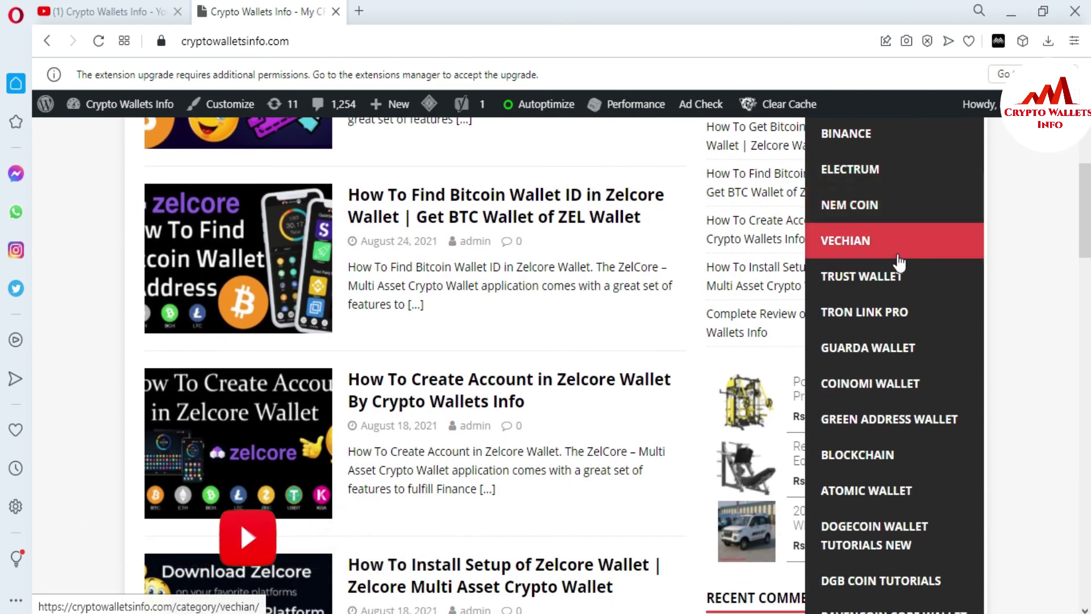
scroll(899, 263, down, 2)
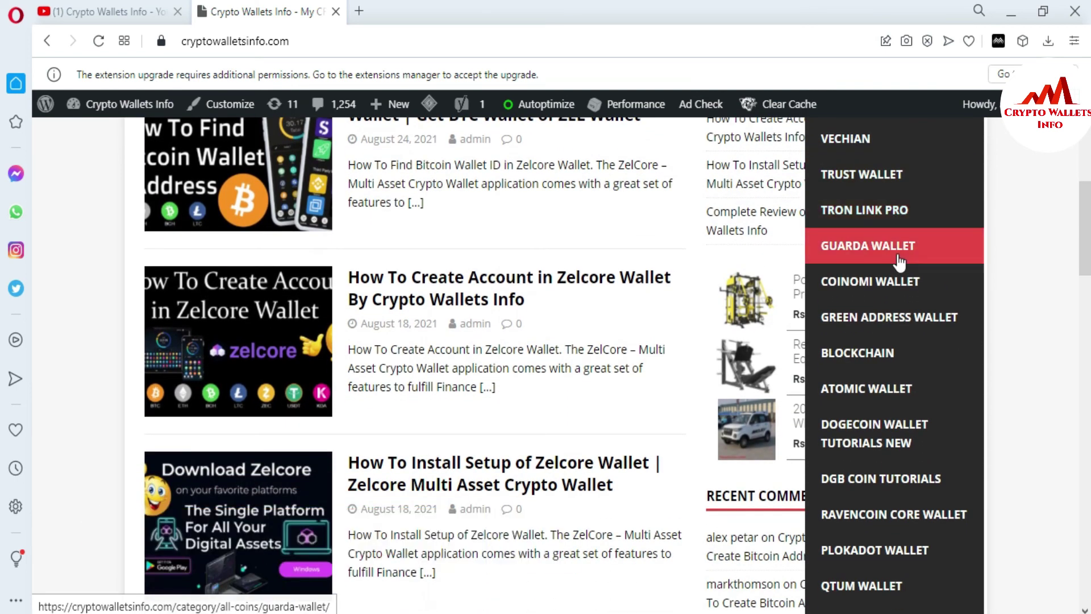
scroll(899, 263, down, 3)
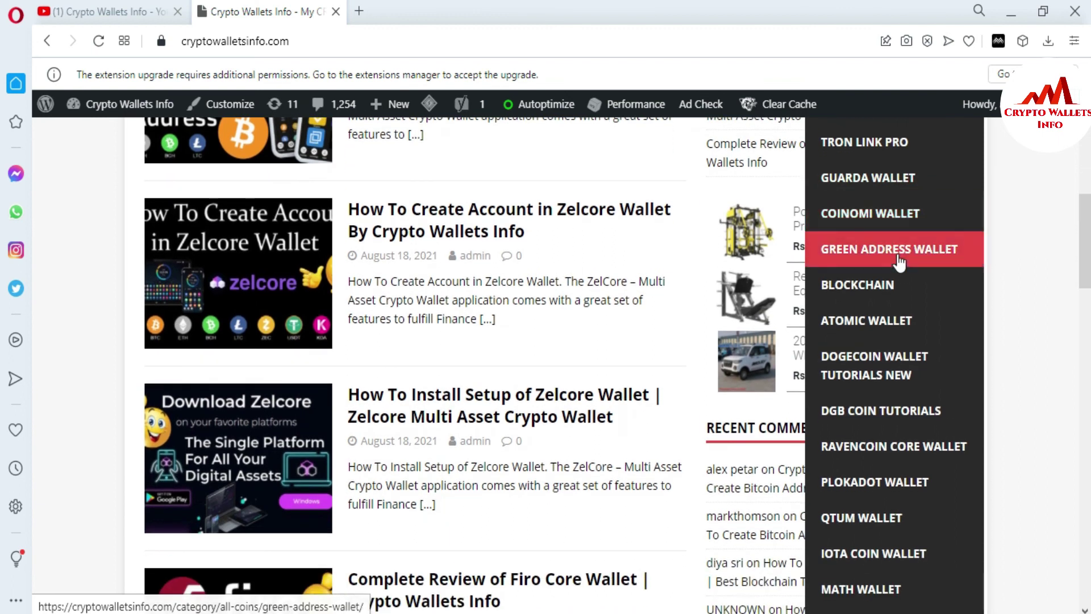
scroll(899, 263, down, 2)
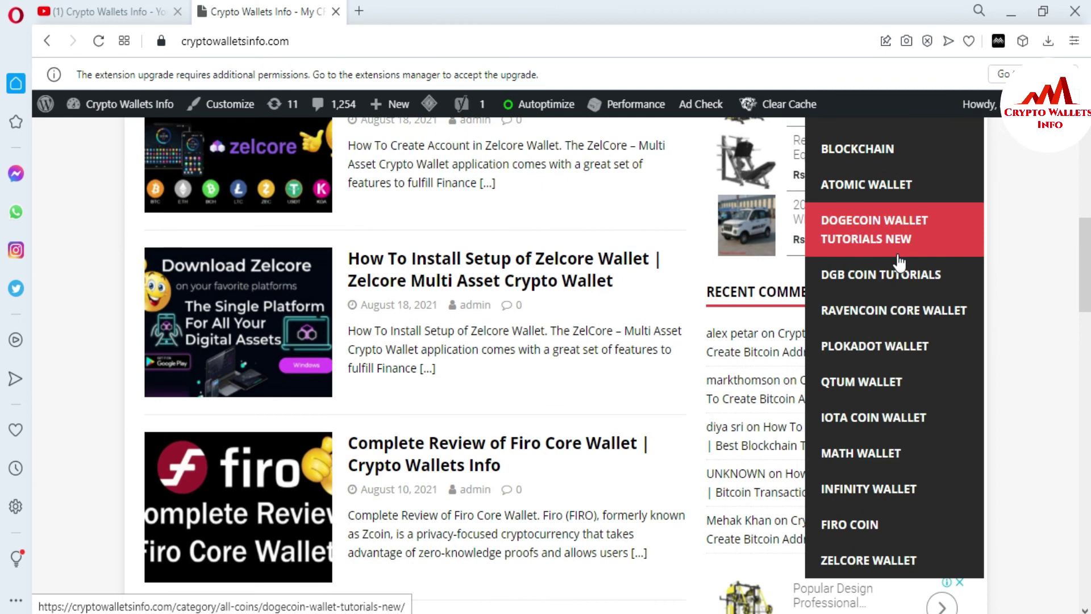
scroll(899, 263, down, 1)
scroll(899, 262, down, 1)
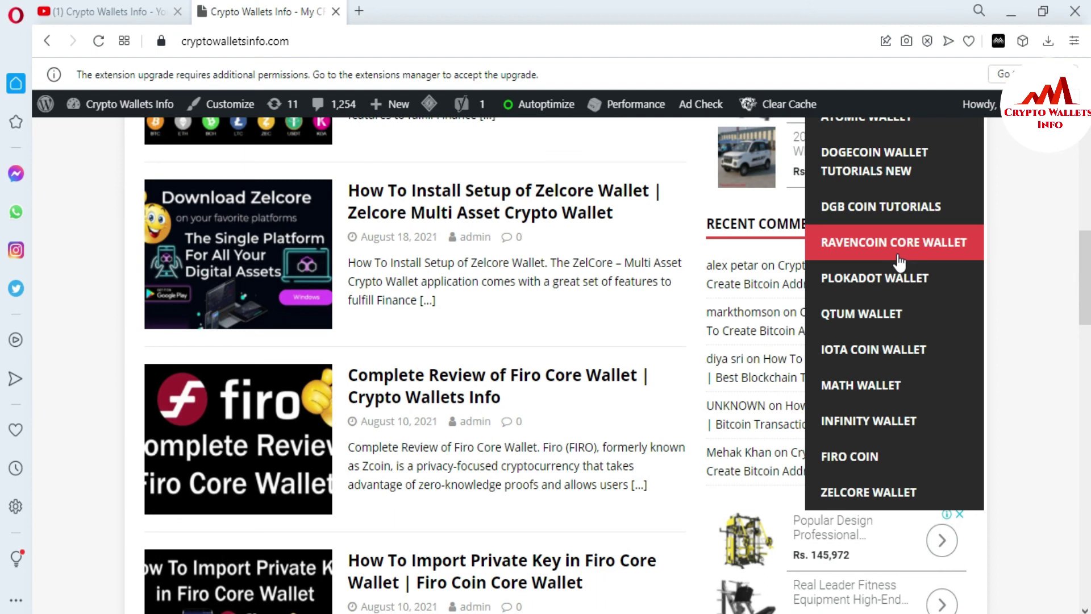
scroll(3, 219, up, 3)
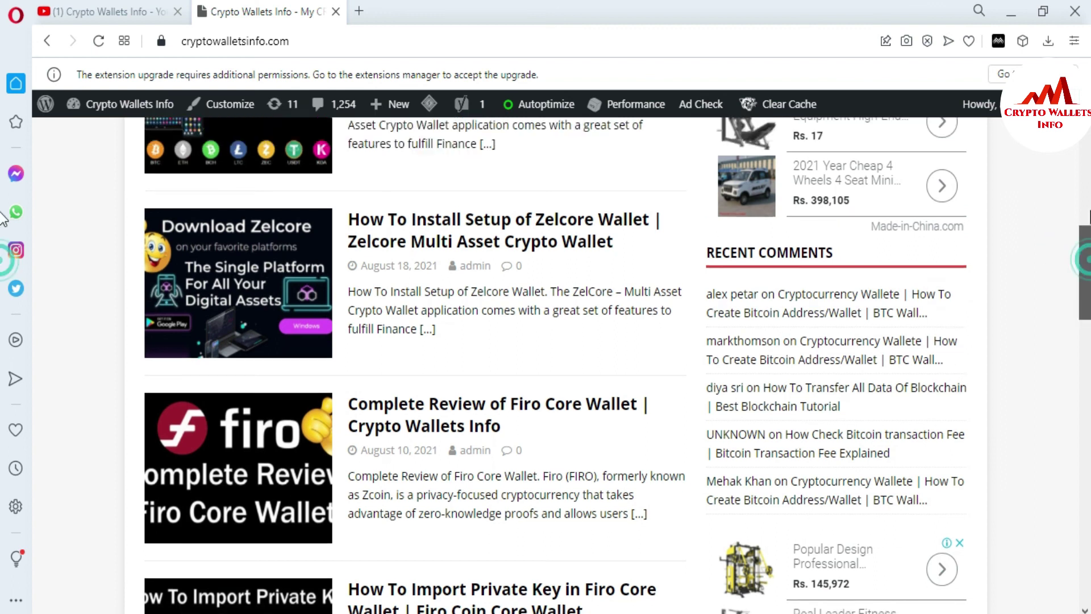
scroll(3, 219, up, 10)
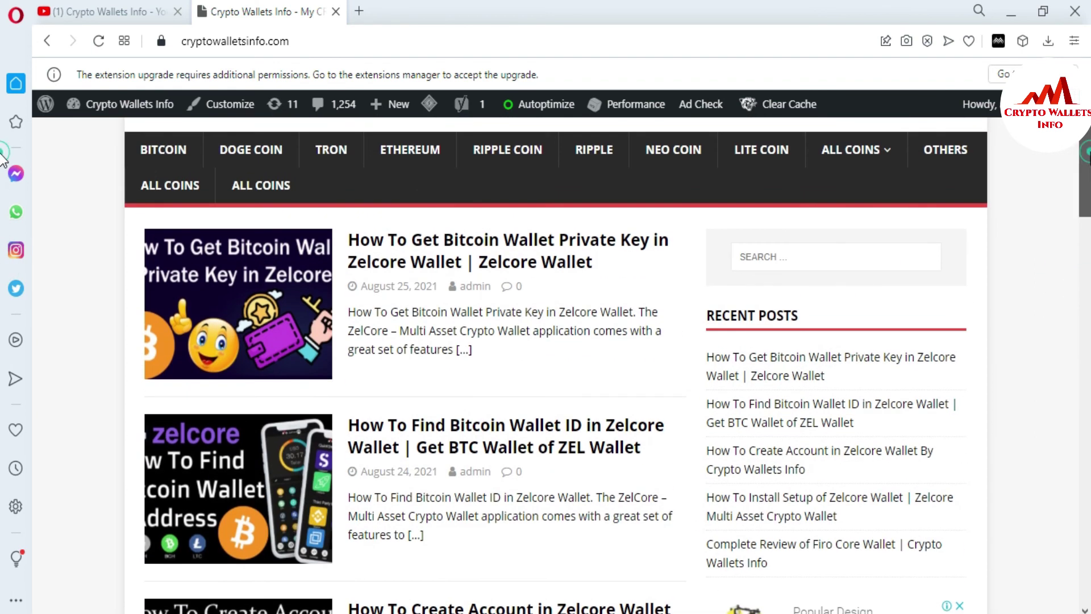
scroll(3, 156, up, 3)
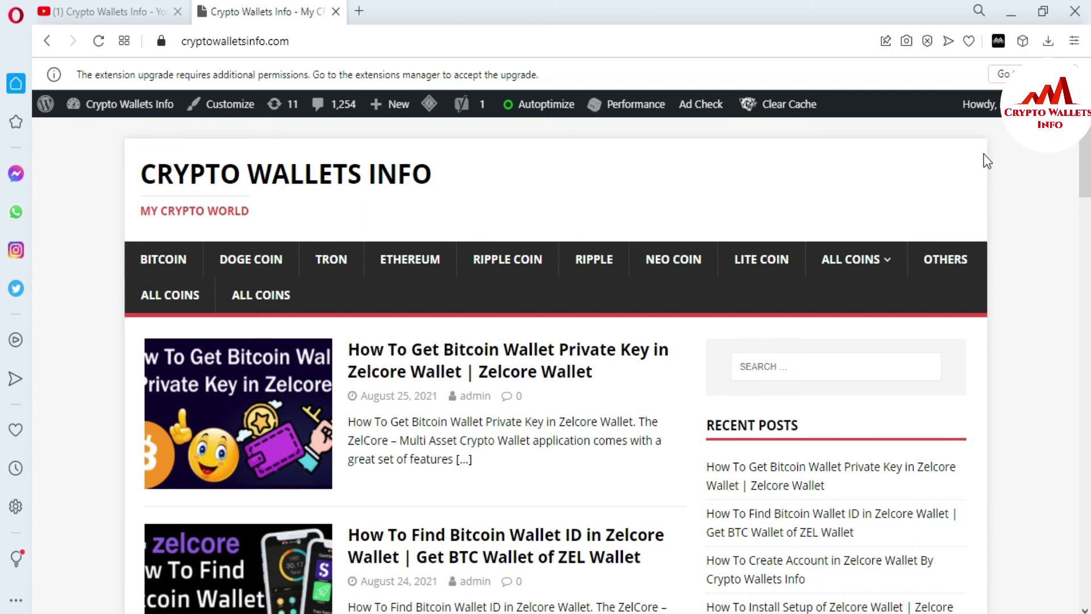
Step: Open the TRON category, dismiss the ad popup, and scroll down to the archive's pagination
click(334, 265)
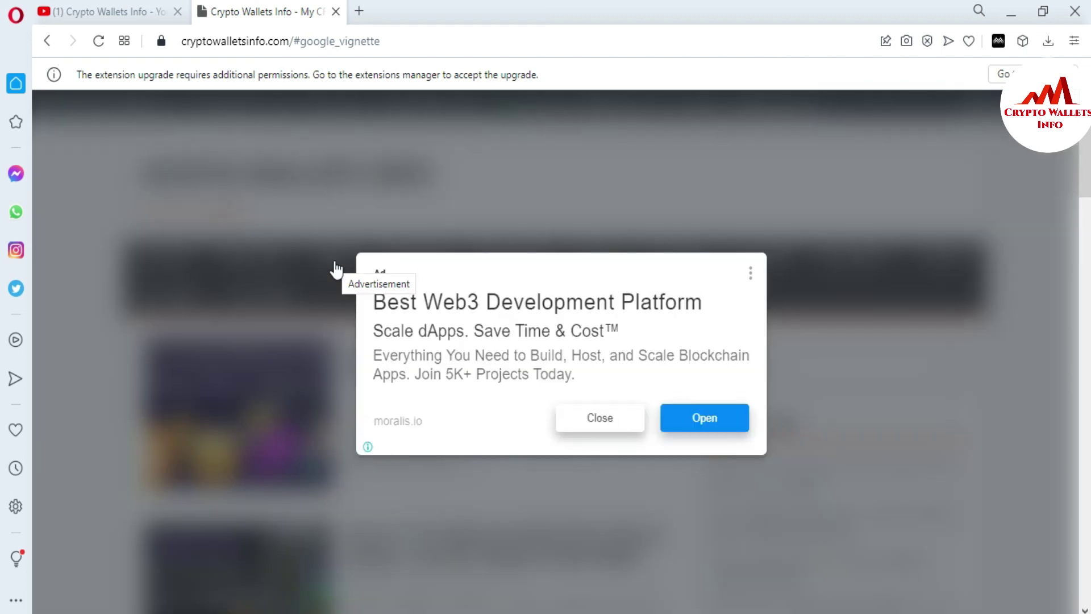
click(593, 414)
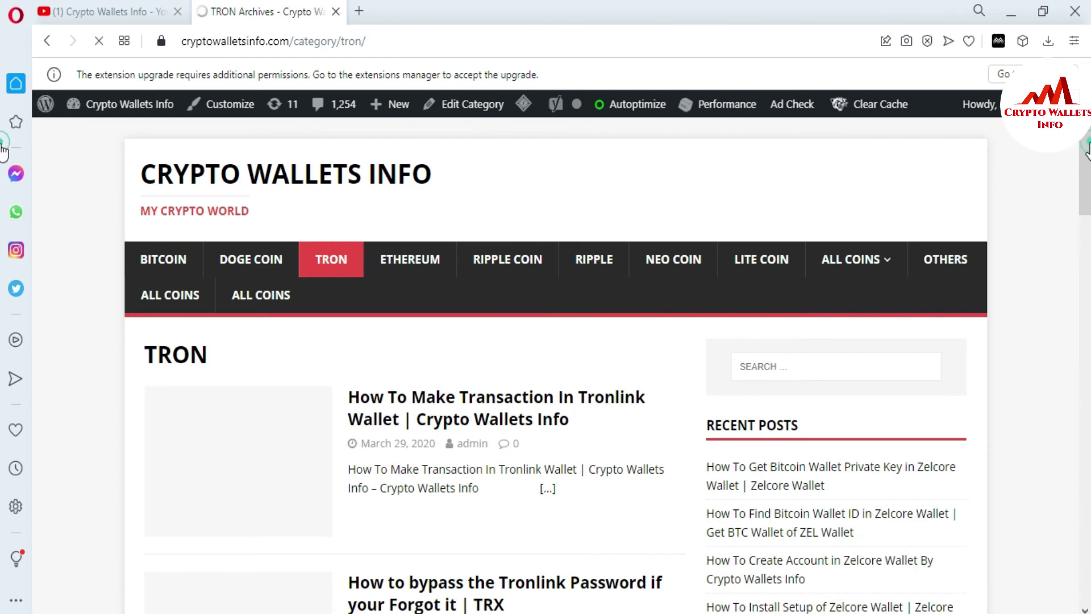
scroll(1085, 171, down, 5)
scroll(3, 218, down, 2)
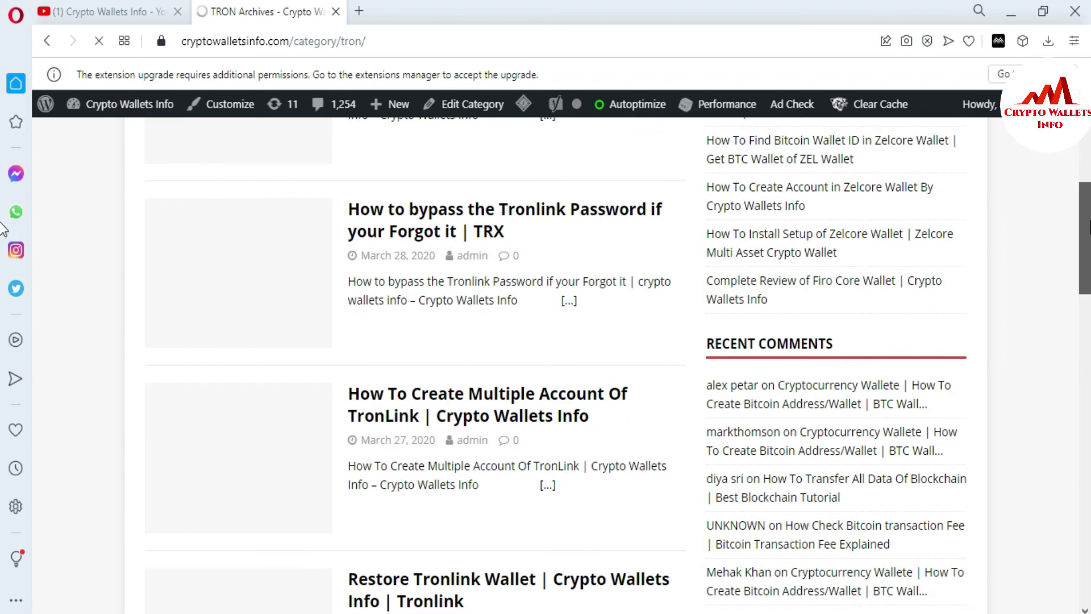
scroll(3, 227, down, 5)
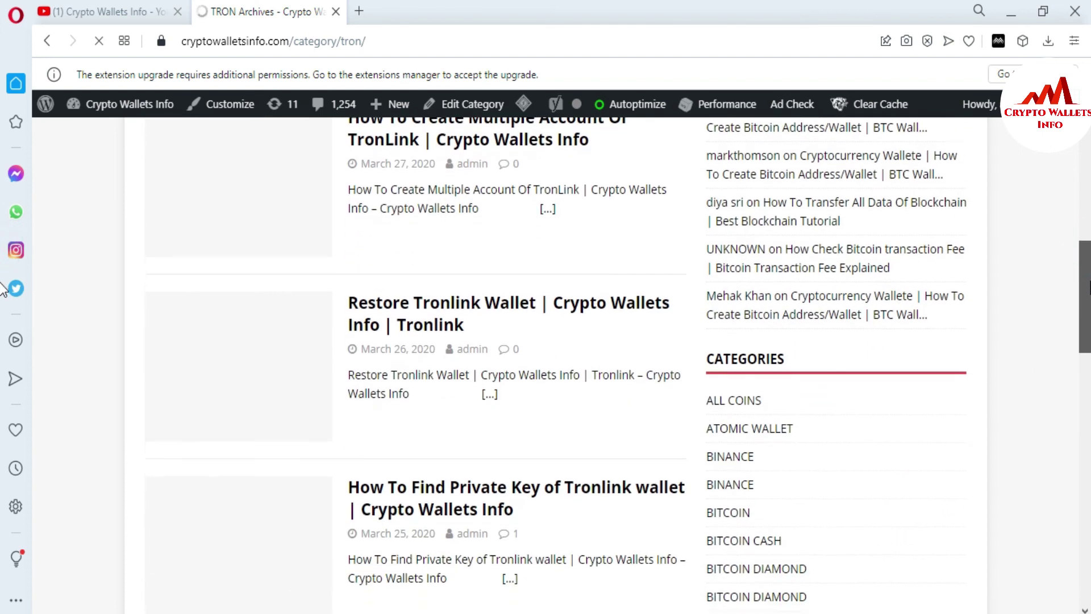
scroll(3, 290, down, 5)
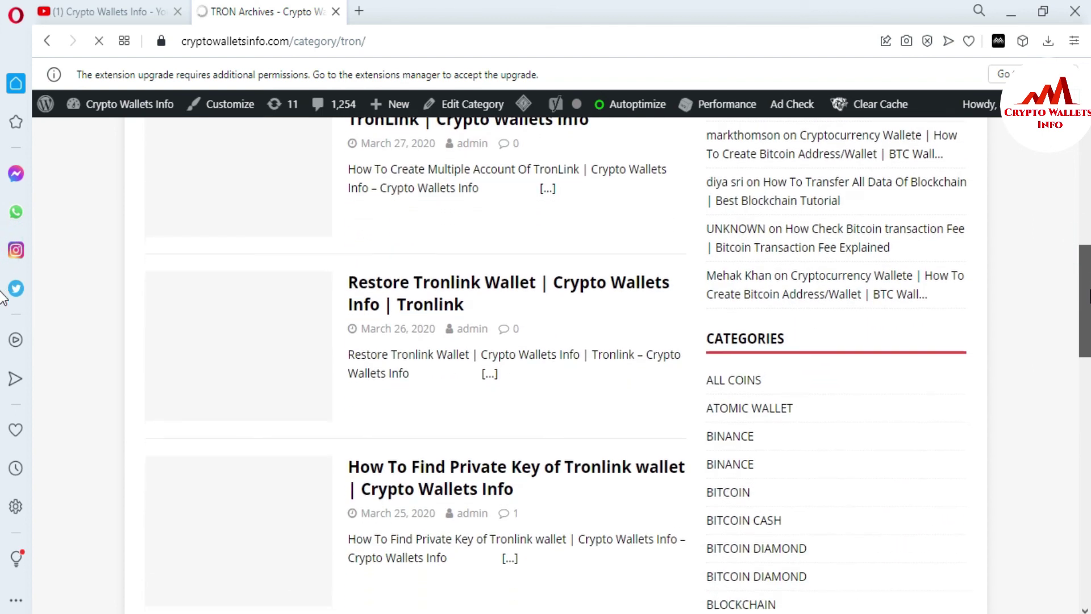
scroll(3, 369, down, 4)
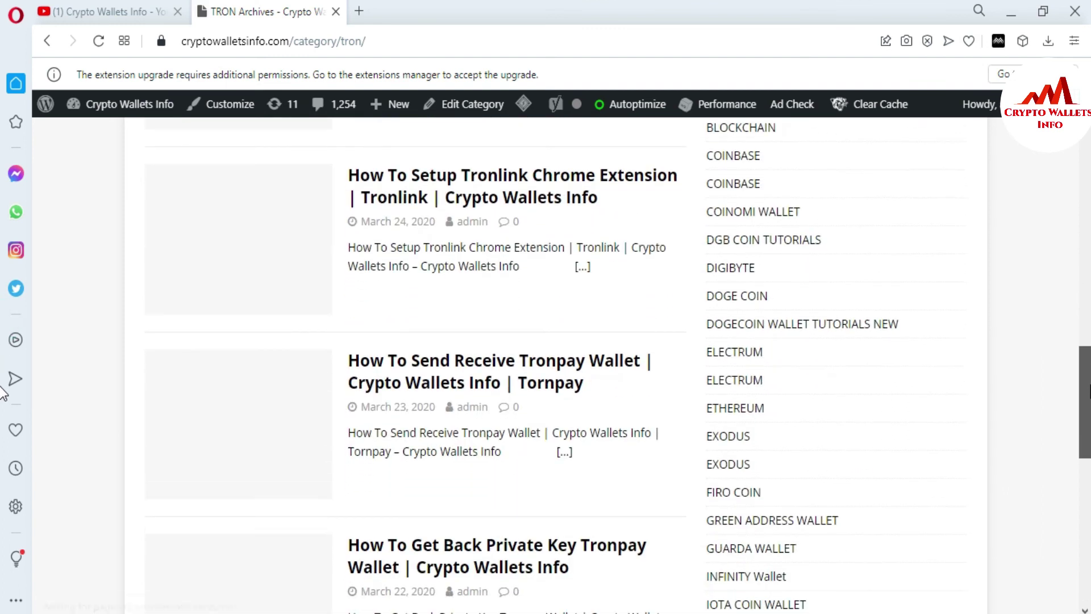
scroll(2, 409, down, 3)
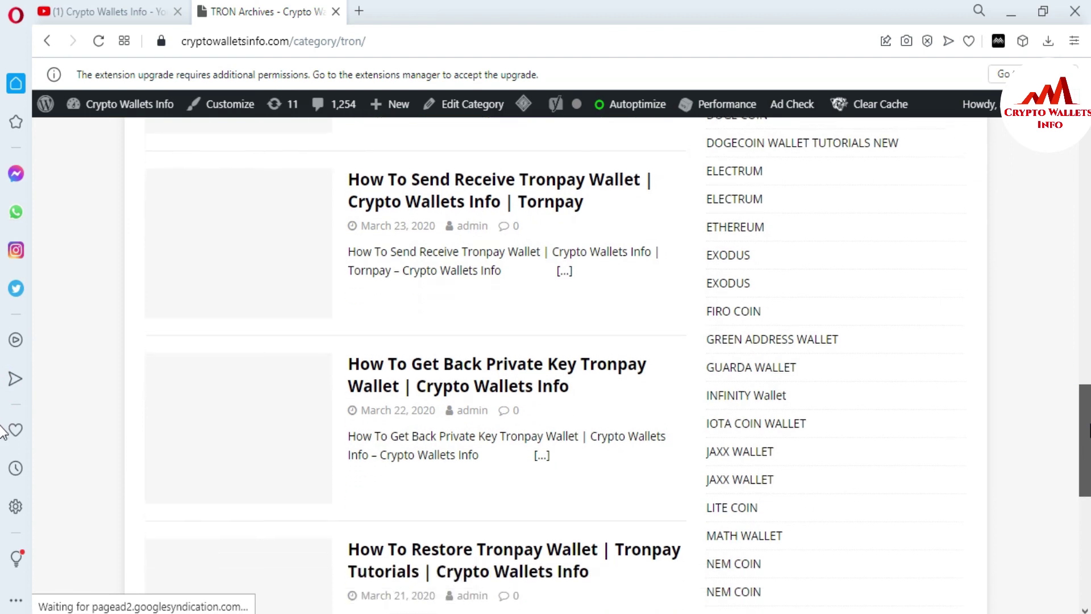
scroll(3, 449, down, 2)
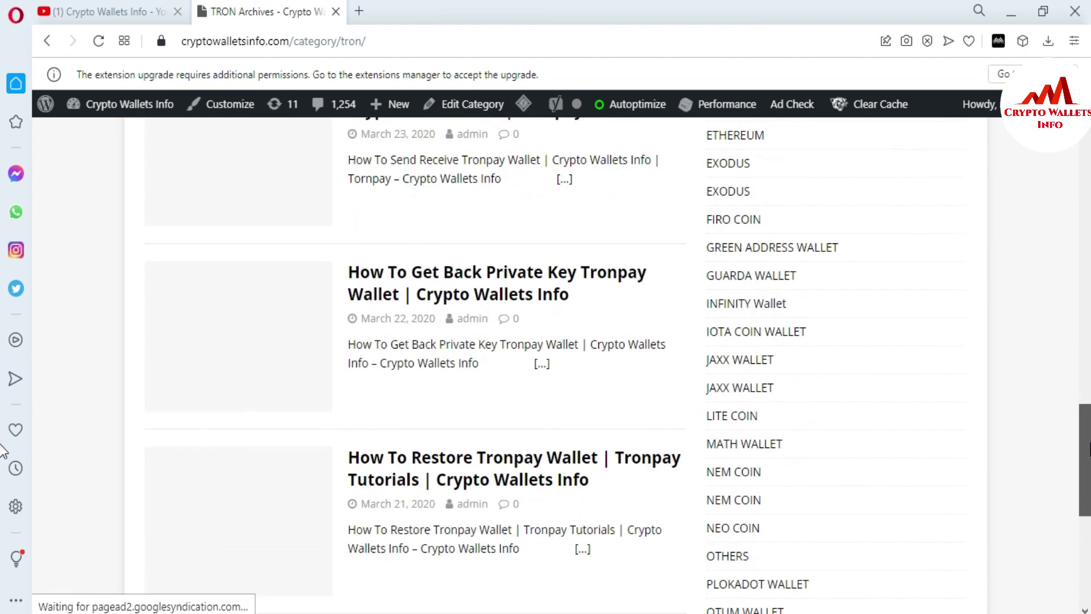
scroll(3, 449, down, 5)
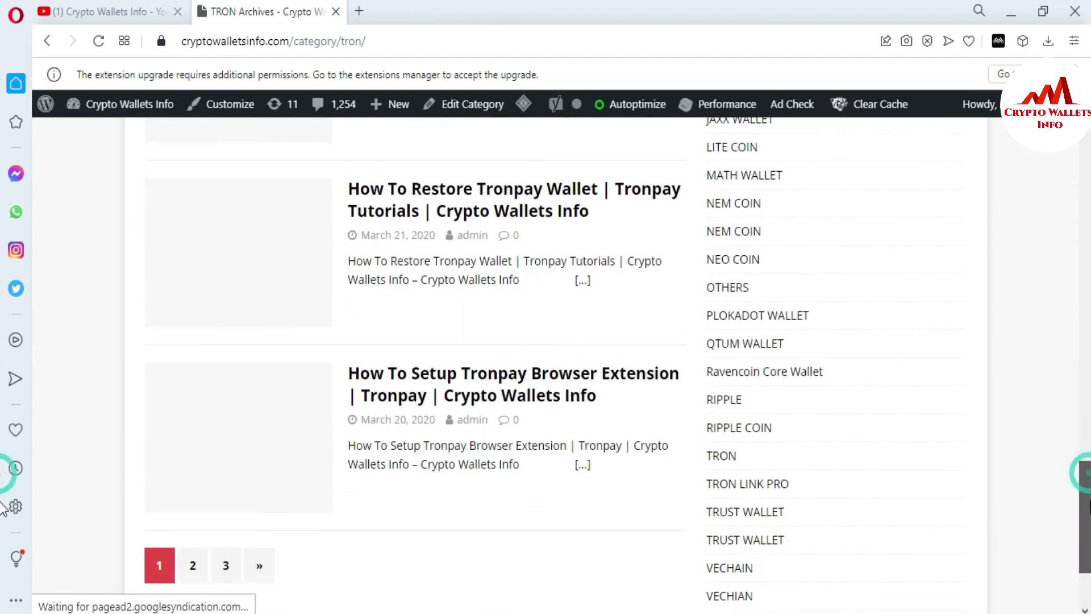
scroll(3, 511, down, 1)
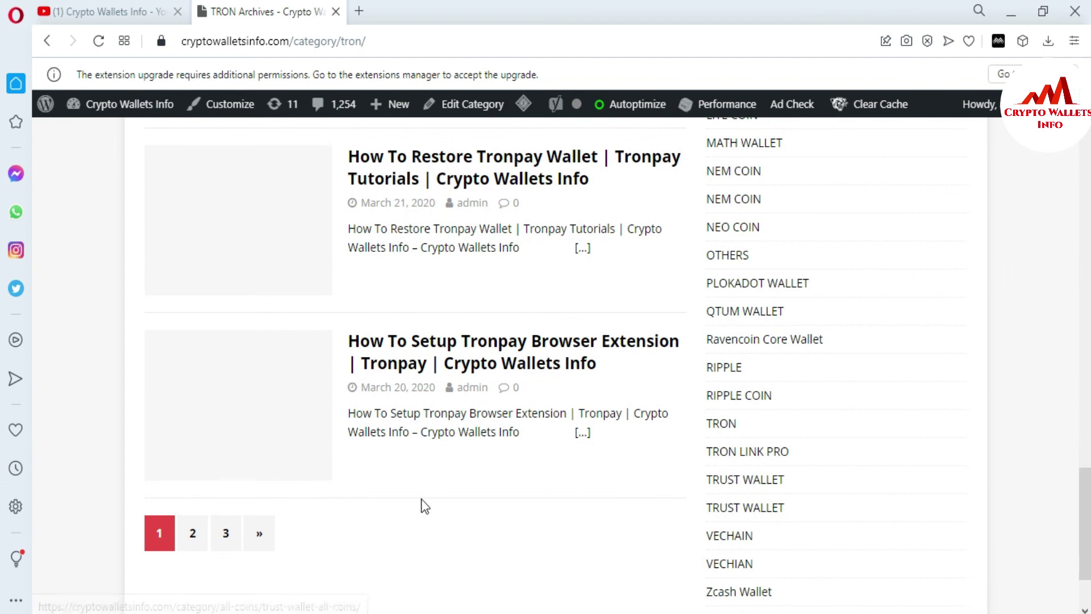